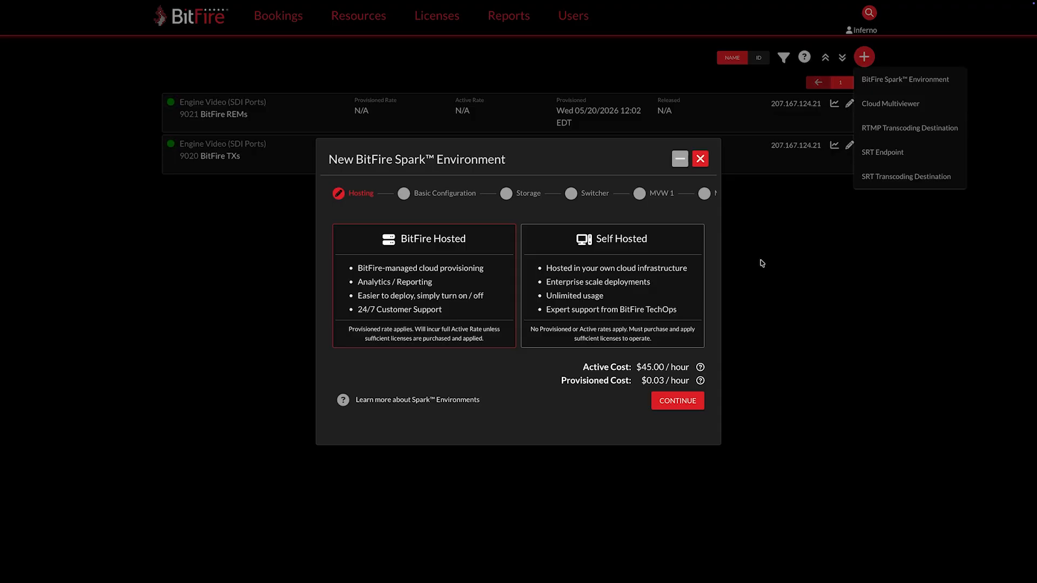
Step: Choose BitFire Hosted as the hosting option for the new Spark environment and continue
{"action": "left_click", "coordinate": [694, 245]}
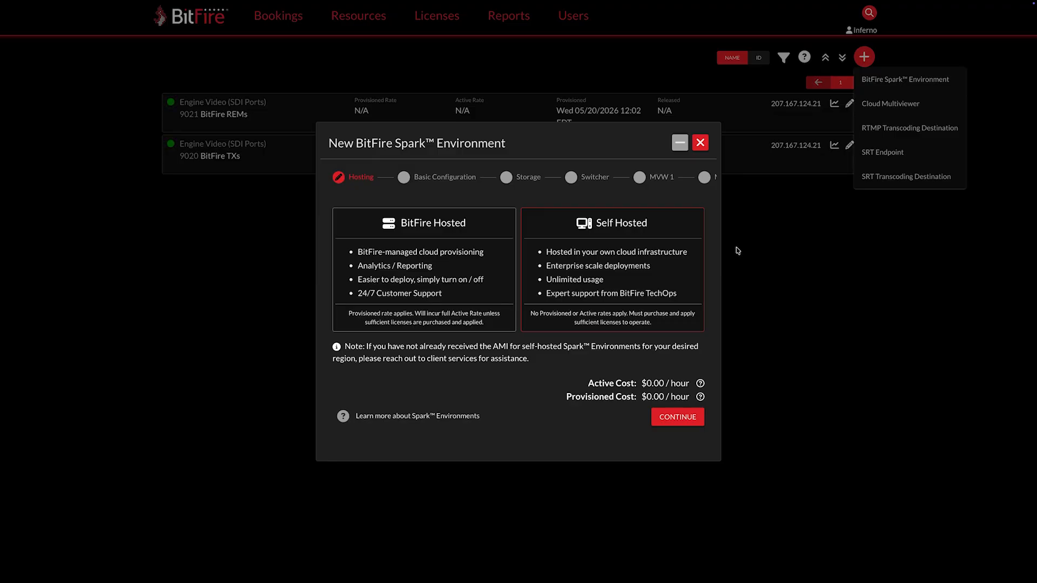
{"action": "left_click", "coordinate": [499, 223]}
{"action": "left_click", "coordinate": [682, 405]}
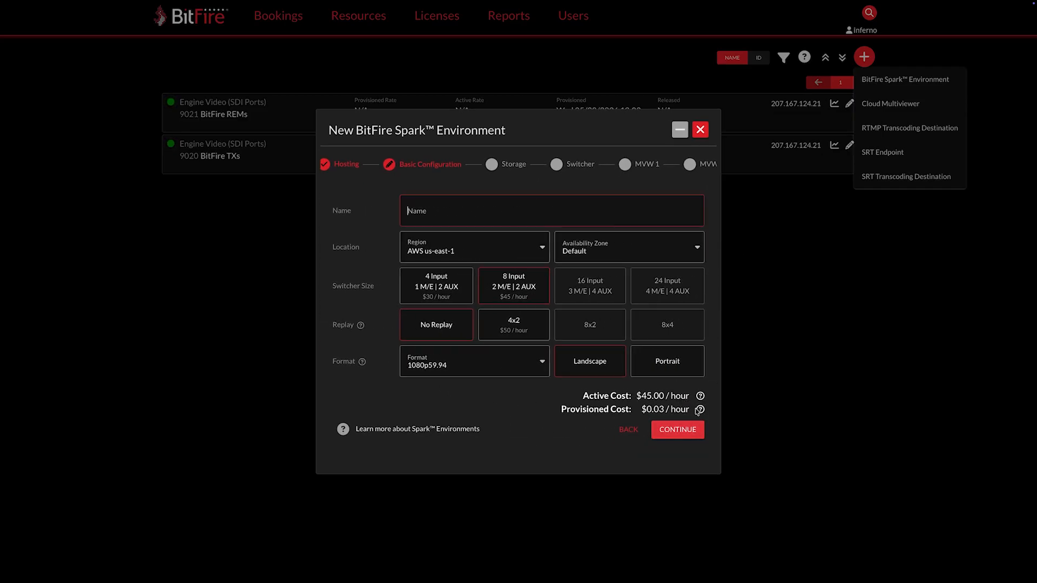
Step: Name the environment Spark Environment and set its region to AWS us-east-1
{"action": "type", "text": "Spar"}
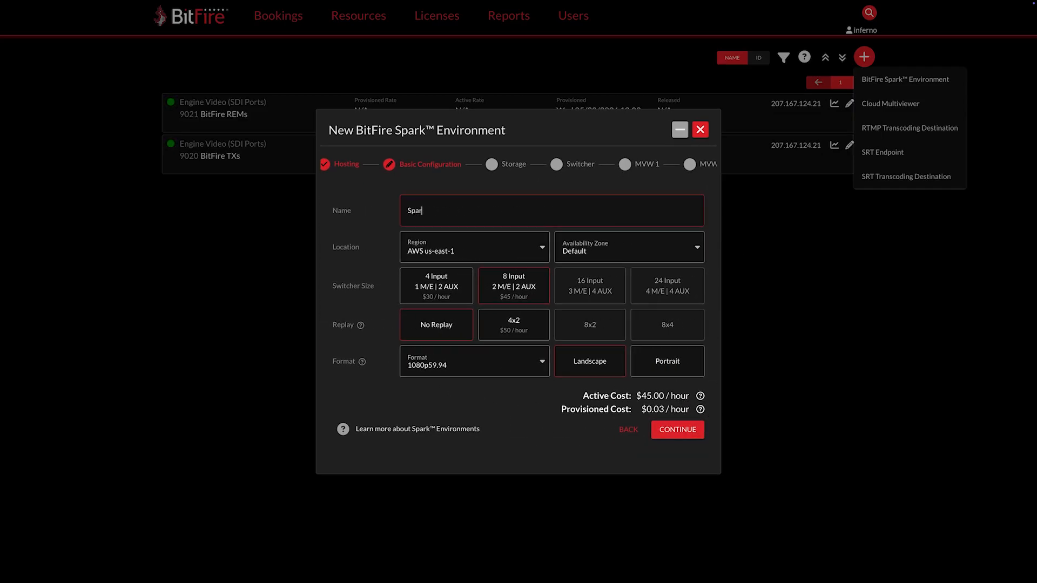
{"action": "type", "text": "k Environment"}
{"action": "left_click", "coordinate": [542, 249]}
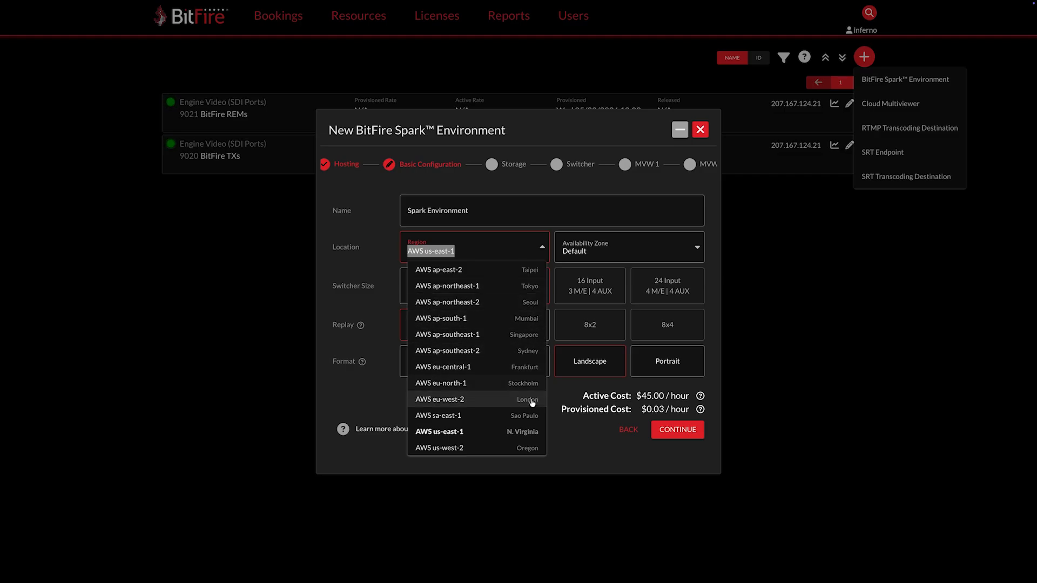
{"action": "left_click", "coordinate": [528, 432]}
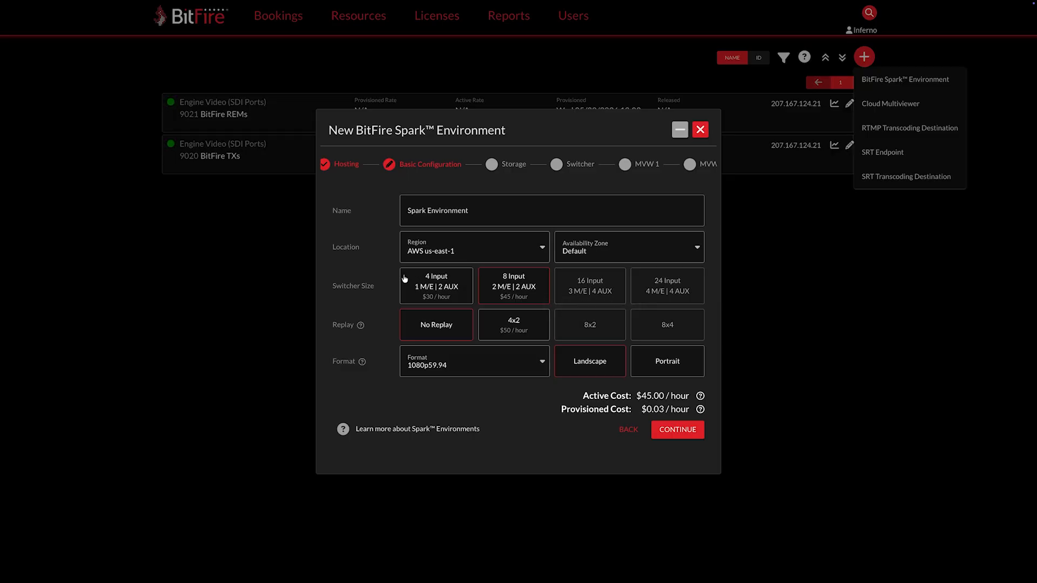
Step: Select the 4x2 replay option and 1080p29.97 format, then continue to storage
{"action": "left_click", "coordinate": [508, 322]}
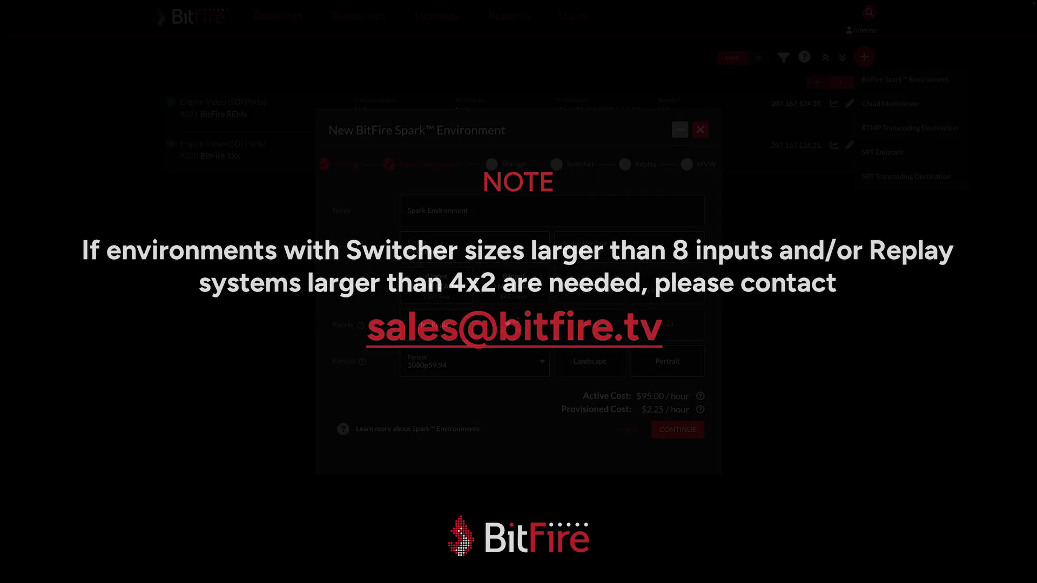
{"action": "left_click", "coordinate": [541, 365]}
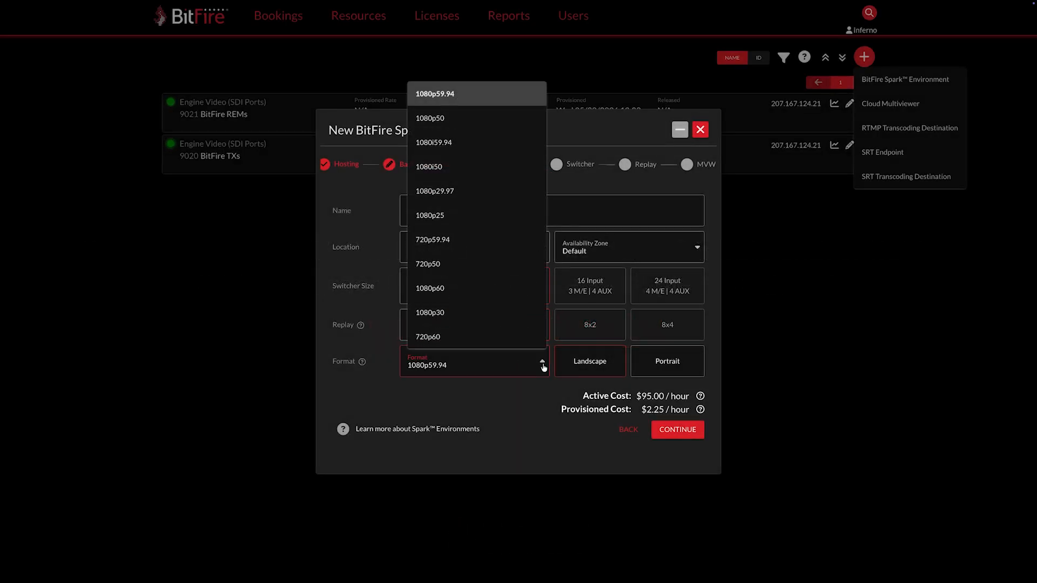
{"action": "left_click", "coordinate": [490, 195]}
{"action": "left_click", "coordinate": [500, 396]}
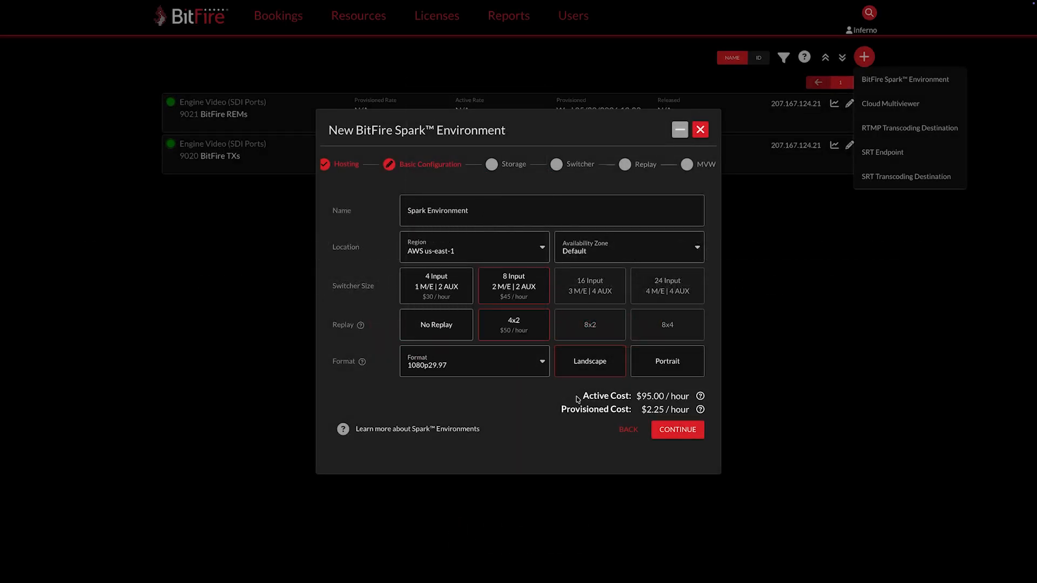
{"action": "left_click", "coordinate": [677, 430]}
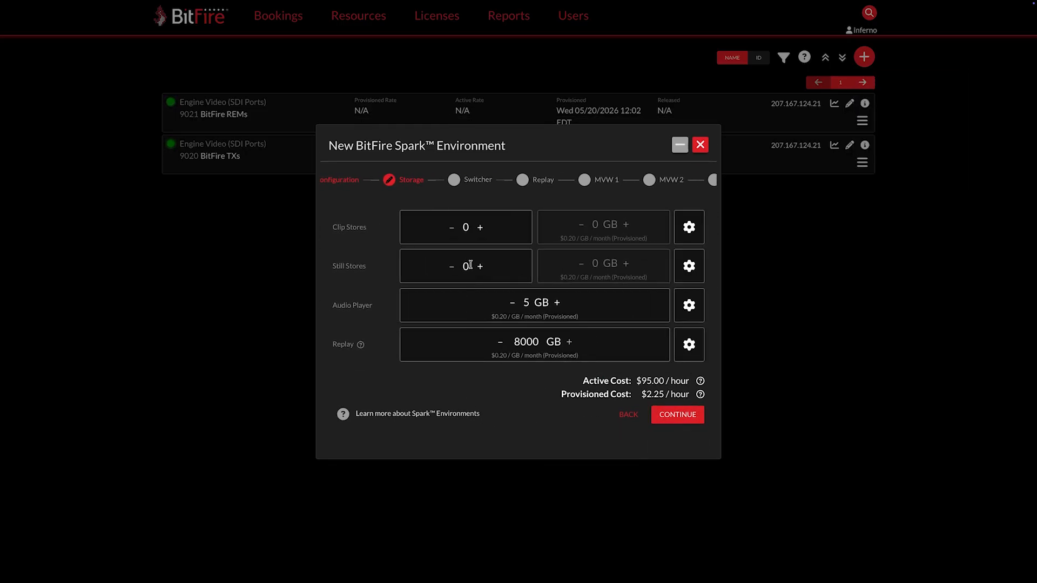
Step: Set 1 clip store and 2 still stores, with 5 GB of still store storage
{"action": "left_click", "coordinate": [481, 231]}
{"action": "left_click", "coordinate": [481, 272]}
{"action": "left_click", "coordinate": [480, 268]}
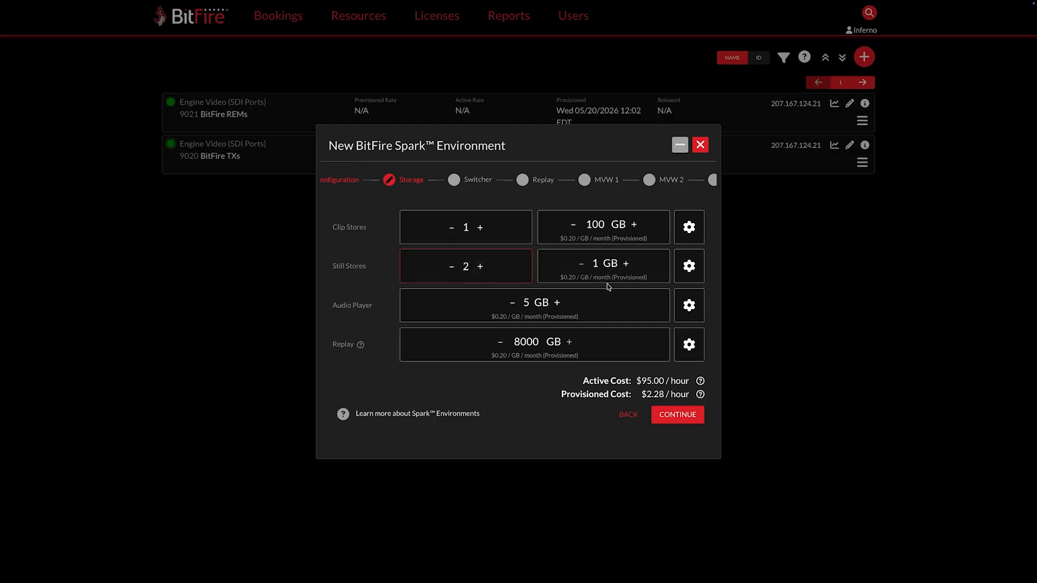
{"action": "left_click", "coordinate": [626, 264]}
{"action": "left_click", "coordinate": [627, 265]}
{"action": "left_click", "coordinate": [626, 264]}
{"action": "left_click", "coordinate": [626, 265]}
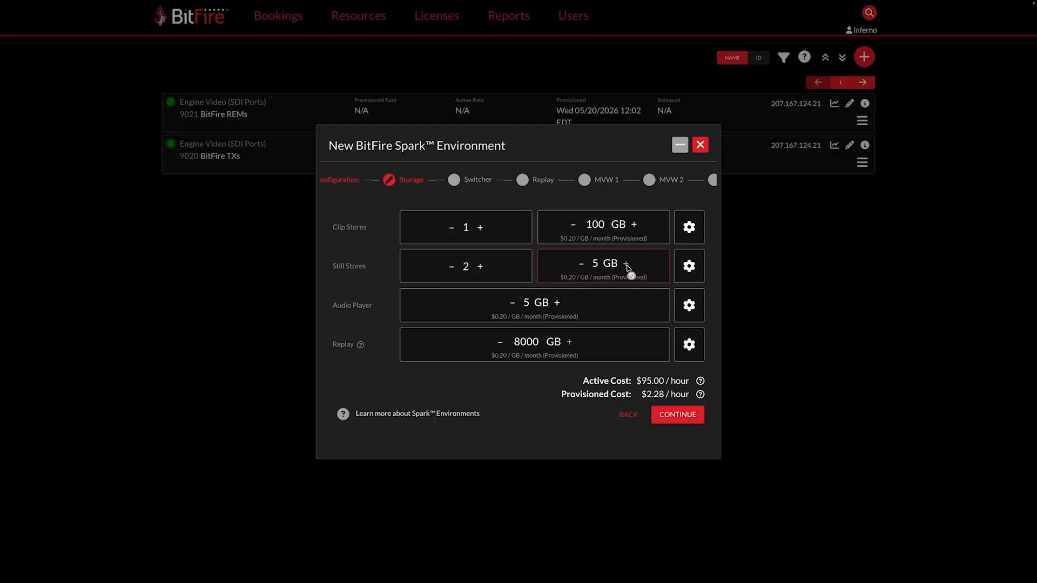
Step: Raise clip store storage to 150 GB and audio player storage to 10 GB, then continue
{"action": "left_click", "coordinate": [633, 226]}
{"action": "left_click", "coordinate": [633, 226]}
{"action": "left_click", "coordinate": [633, 226]}
{"action": "left_click", "coordinate": [633, 225]}
{"action": "left_click", "coordinate": [633, 226]}
{"action": "left_click", "coordinate": [557, 304]}
{"action": "left_click", "coordinate": [557, 304]}
{"action": "left_click", "coordinate": [557, 305]}
{"action": "left_click", "coordinate": [556, 304]}
{"action": "left_click", "coordinate": [556, 304]}
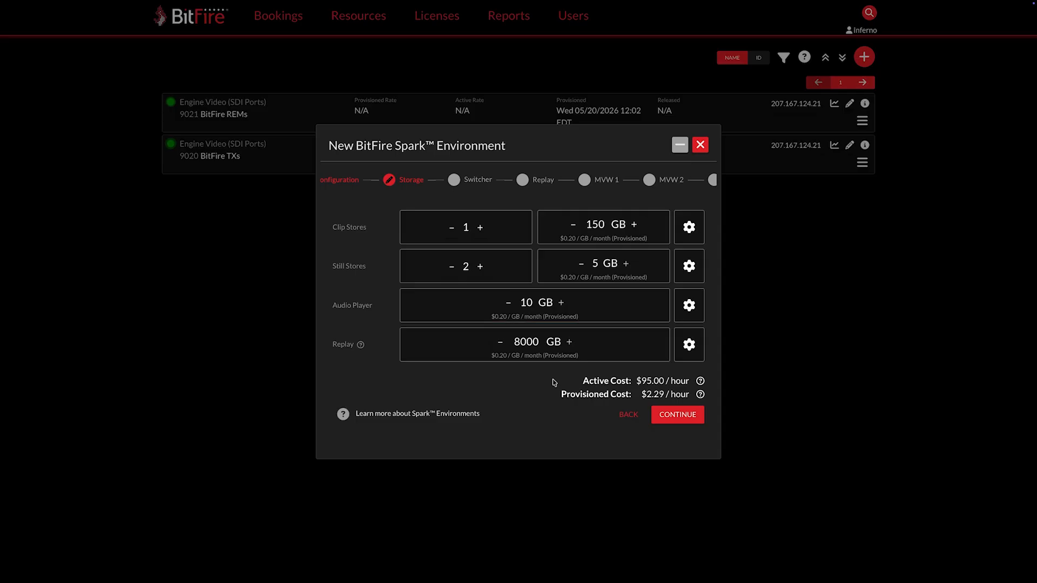
{"action": "left_click", "coordinate": [673, 421]}
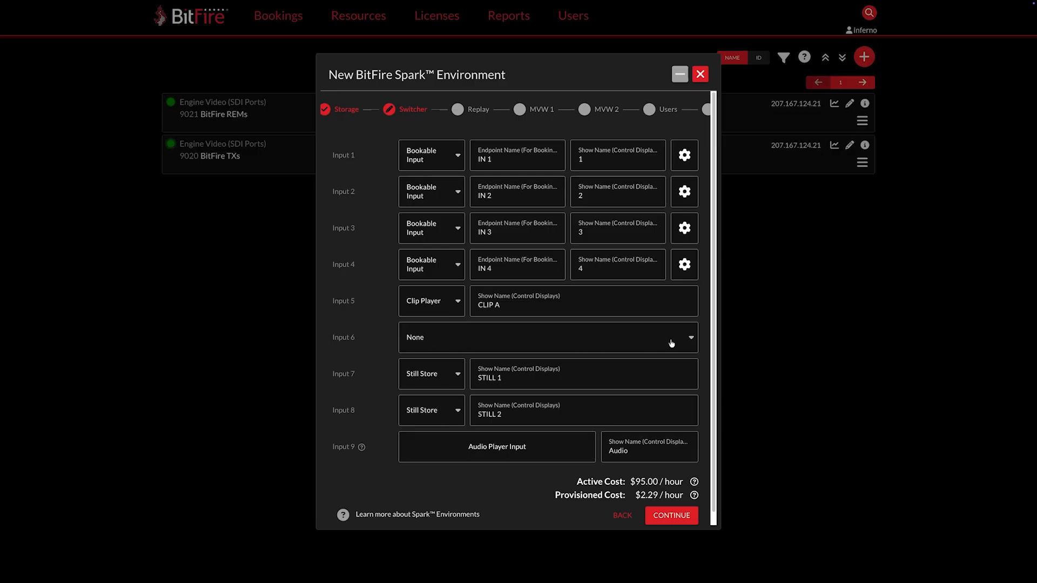
Step: Assign Replay 1 to switcher Input 6 and continue to the replay settings
{"action": "left_click", "coordinate": [690, 339]}
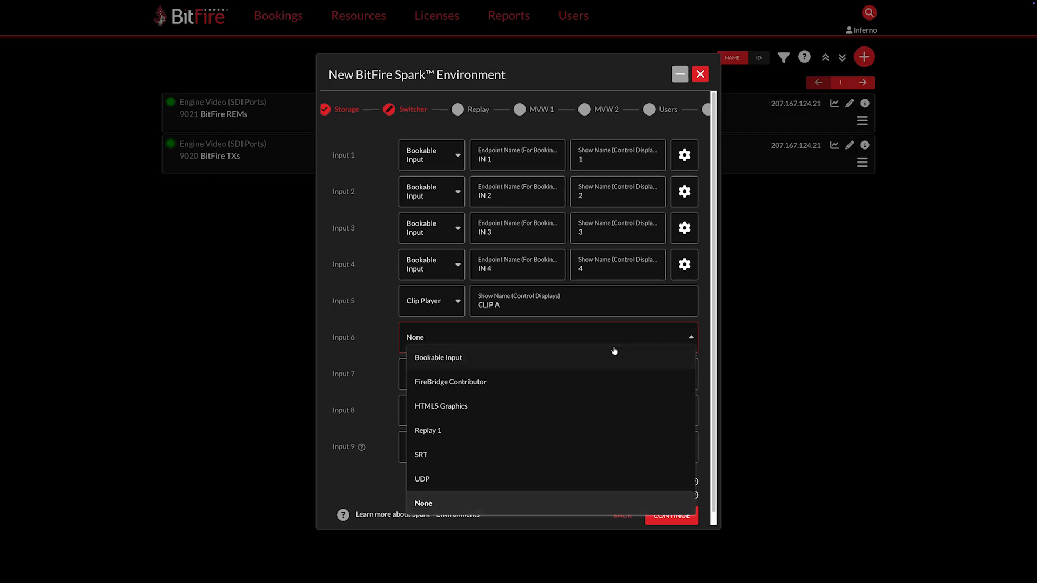
{"action": "left_click", "coordinate": [461, 431]}
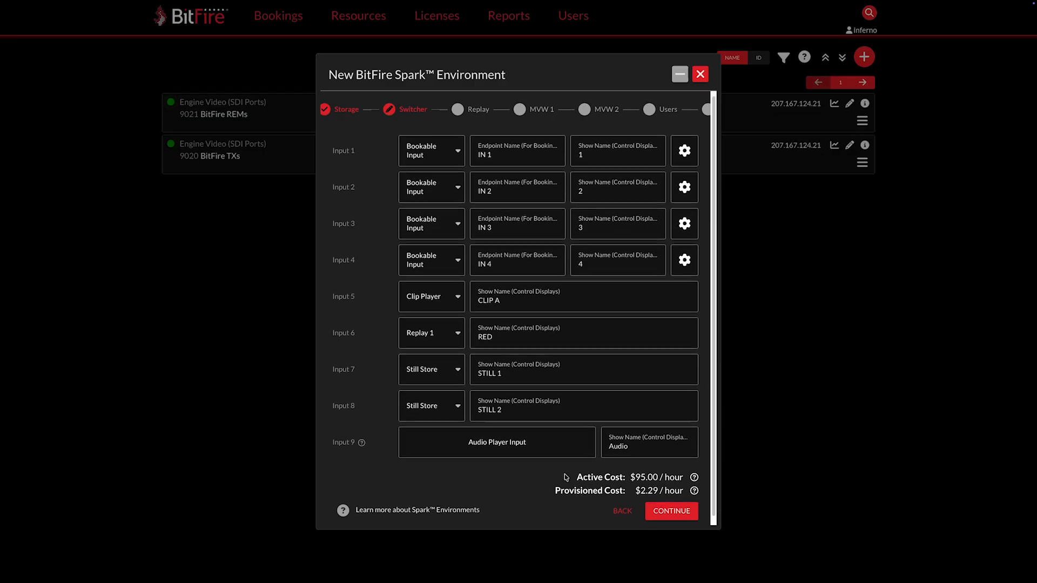
{"action": "scroll", "coordinate": [565, 474], "scroll_direction": "down", "scroll_amount": 1}
{"action": "scroll", "coordinate": [566, 474], "scroll_direction": "up", "scroll_amount": 1}
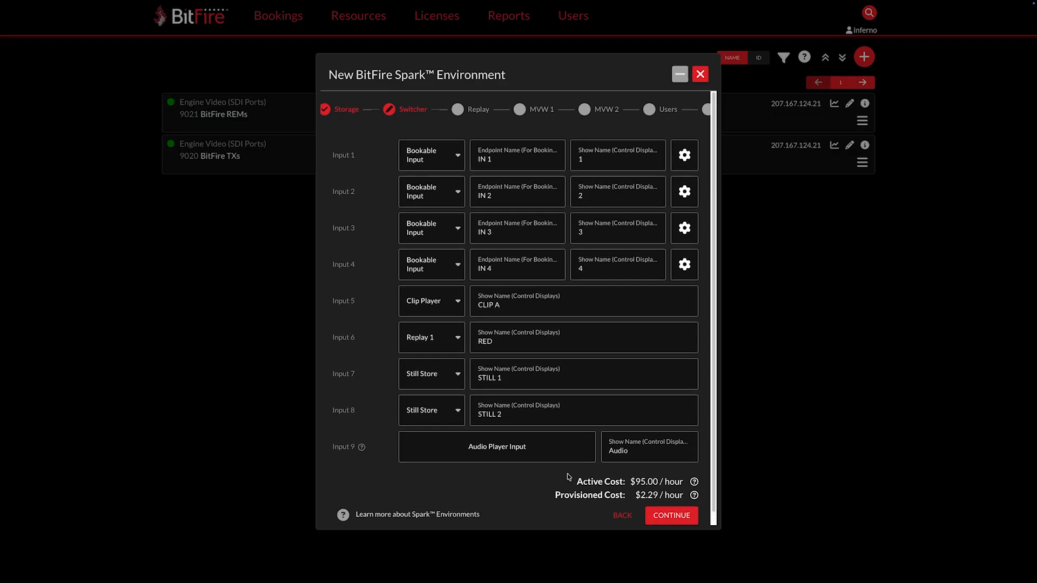
{"action": "left_click", "coordinate": [671, 516]}
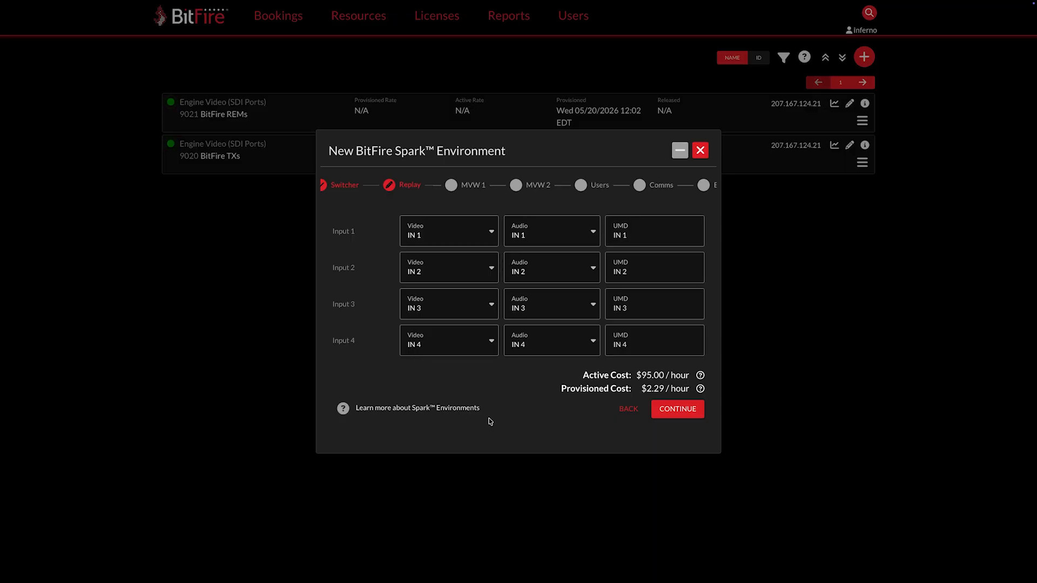
Step: Set the video source of replay Input 2 to Program and continue
{"action": "left_click", "coordinate": [493, 235]}
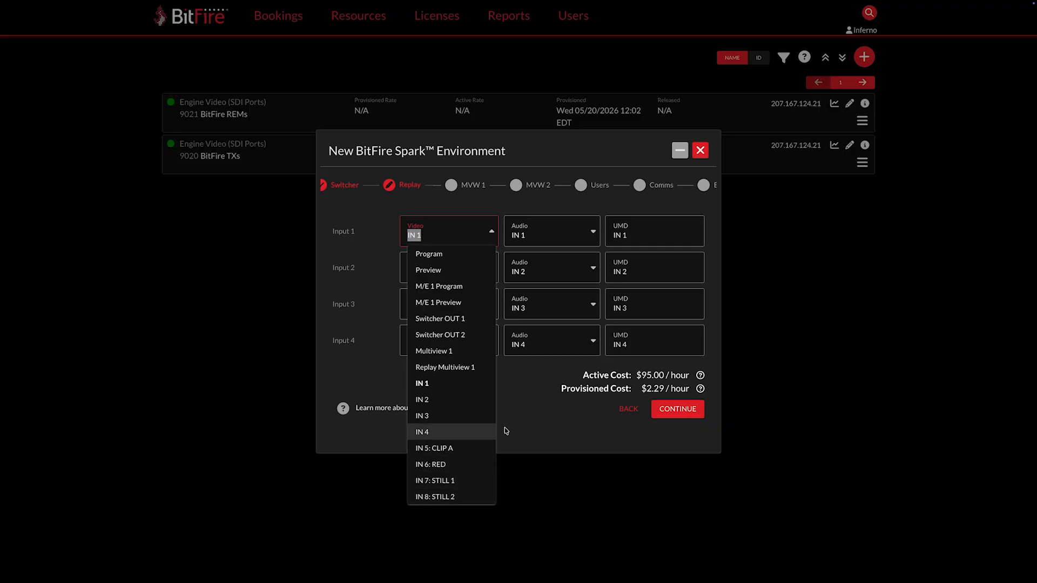
{"action": "left_click", "coordinate": [521, 416]}
{"action": "left_click", "coordinate": [490, 268]}
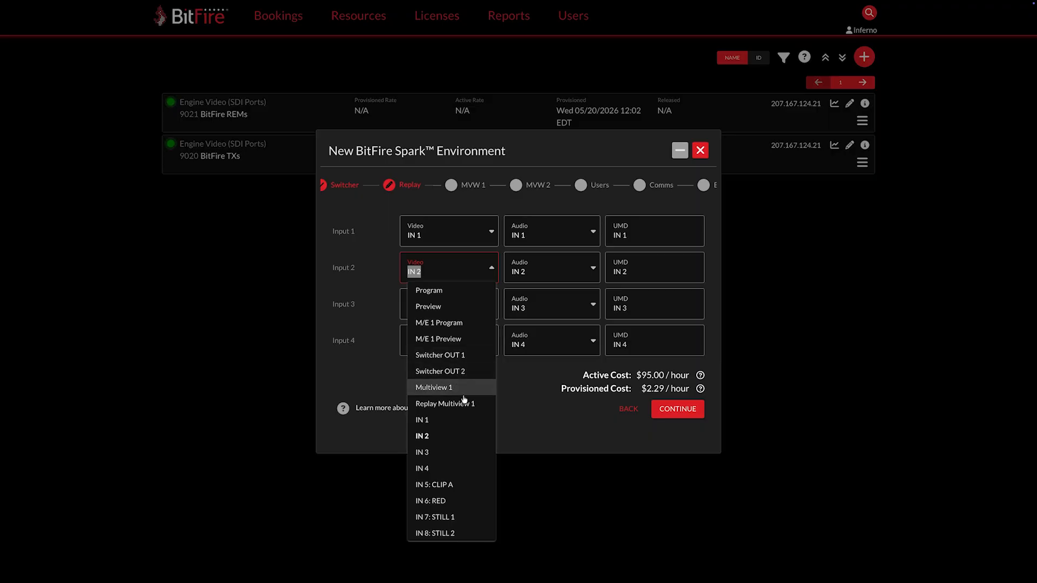
{"action": "left_click", "coordinate": [452, 291]}
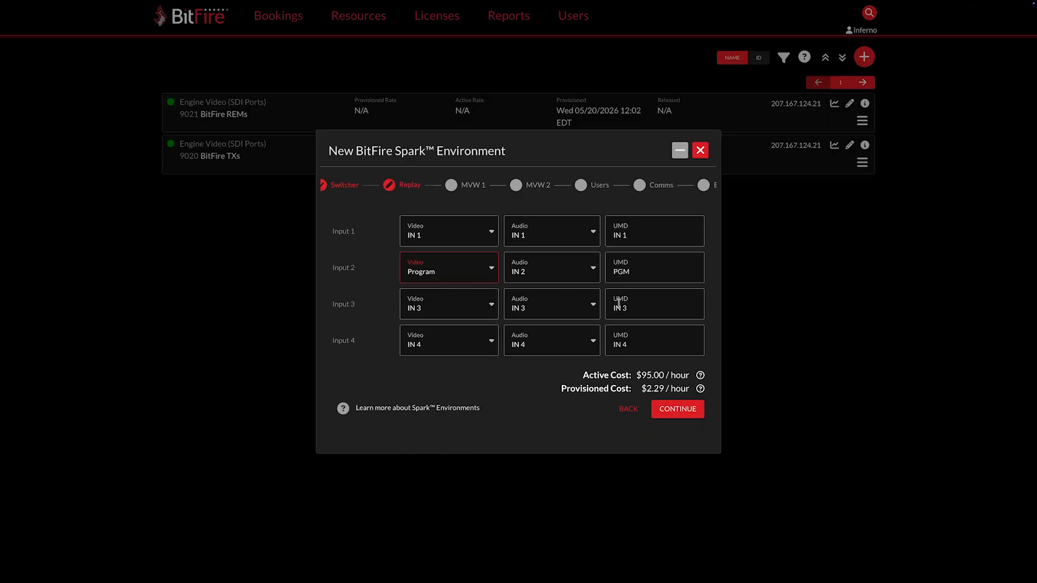
{"action": "left_click", "coordinate": [677, 410]}
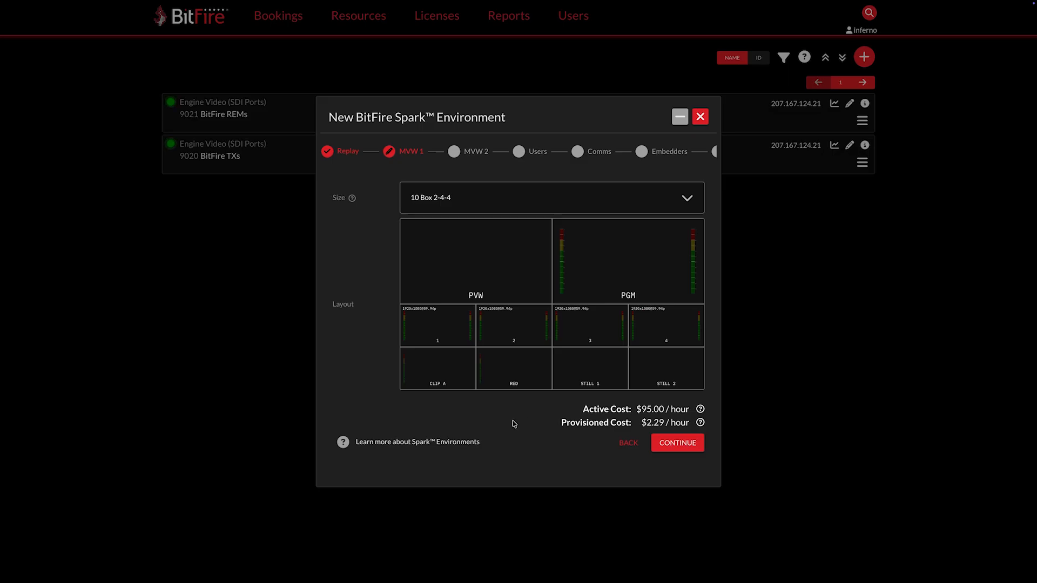
Step: Open the PVW box settings in multiviewer 1 and set its VU Meters to 8
{"action": "left_click", "coordinate": [477, 243]}
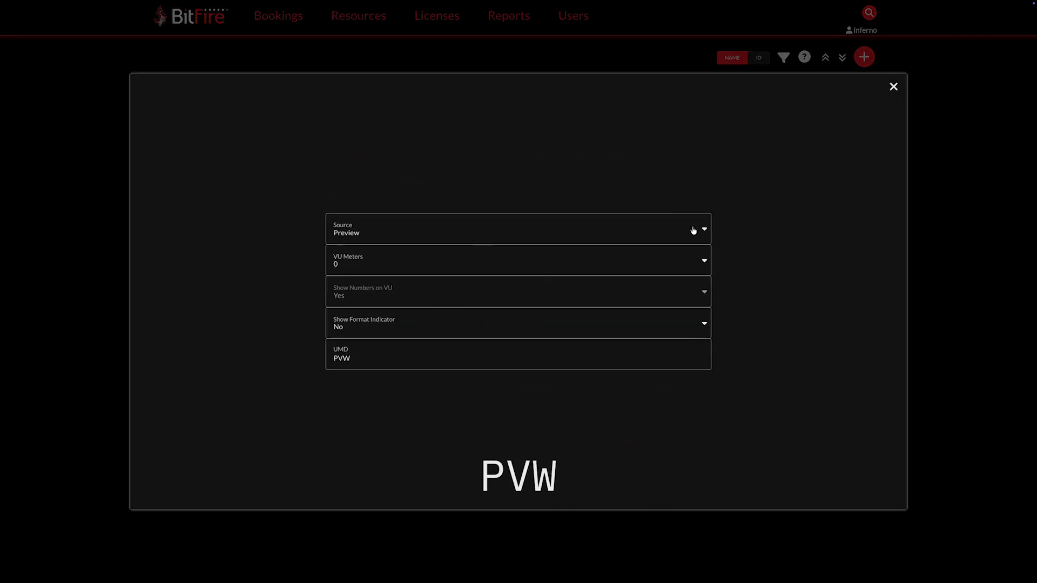
{"action": "left_click", "coordinate": [692, 232]}
{"action": "left_click_drag", "start_coordinate": [704, 301], "coordinate": [717, 438]}
{"action": "left_click", "coordinate": [726, 429]}
{"action": "left_click", "coordinate": [701, 266]}
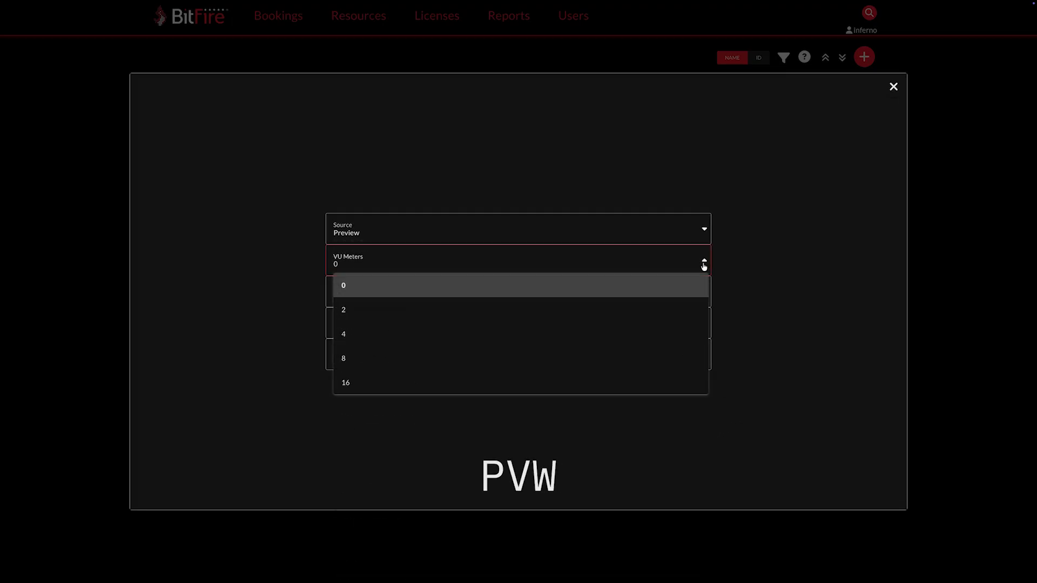
{"action": "left_click", "coordinate": [680, 358]}
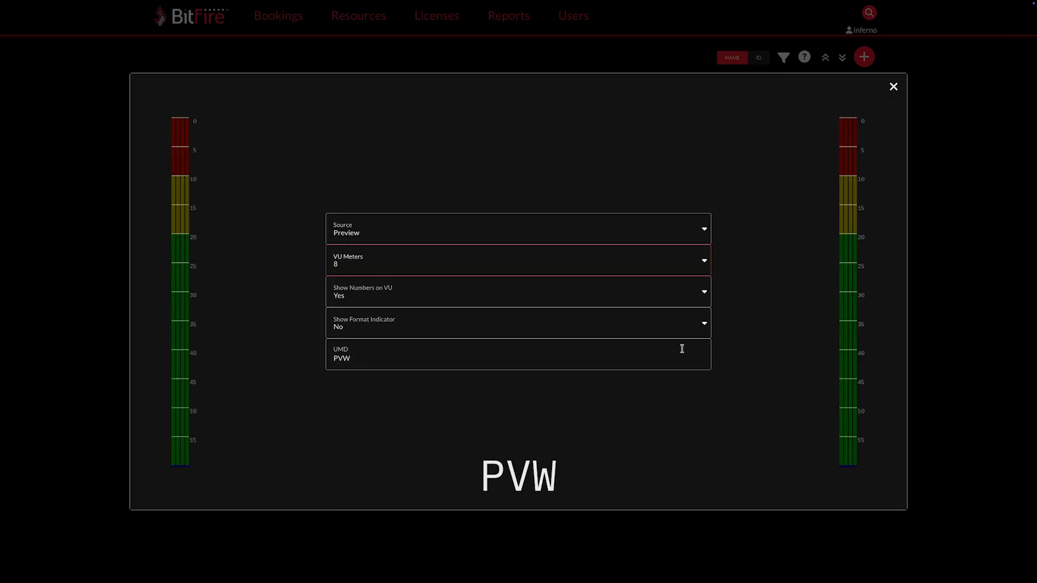
Step: Turn off numbers on the VU meters, turn on the format indicator, and close the box settings
{"action": "left_click", "coordinate": [704, 296]}
{"action": "left_click", "coordinate": [682, 342]}
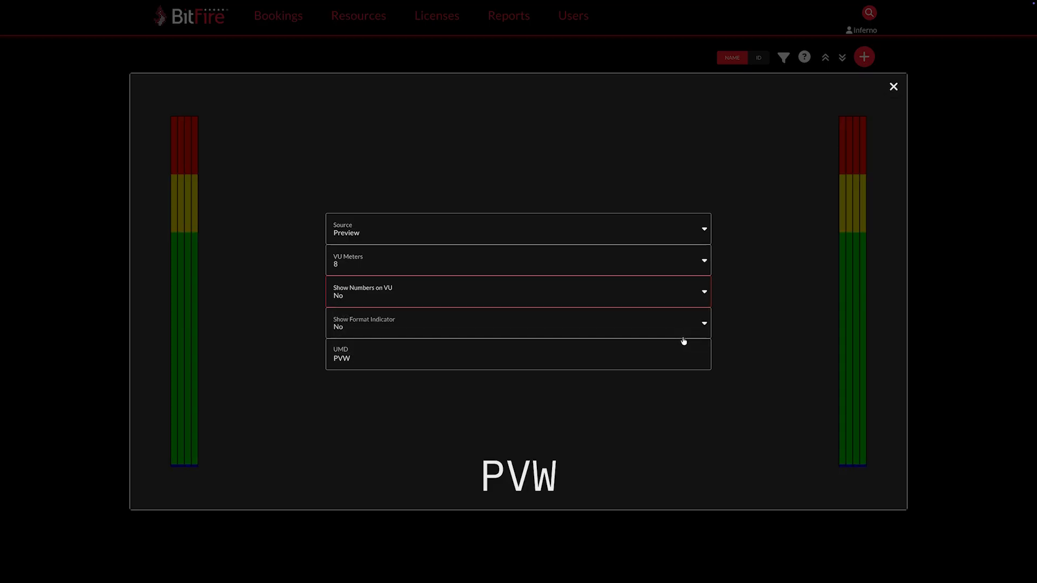
{"action": "left_click", "coordinate": [704, 326]}
{"action": "left_click", "coordinate": [686, 347]}
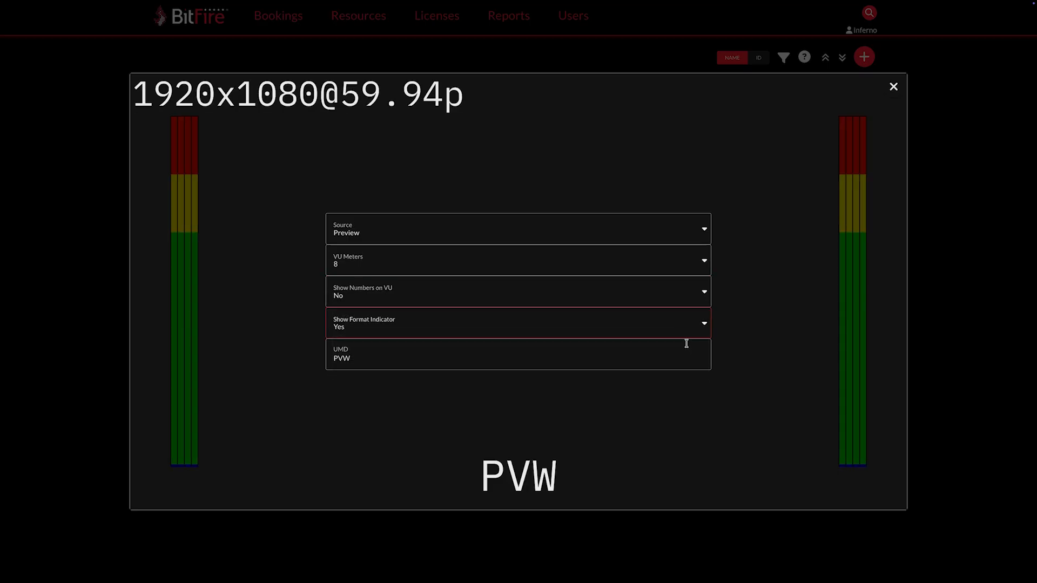
{"action": "left_click", "coordinate": [892, 88]}
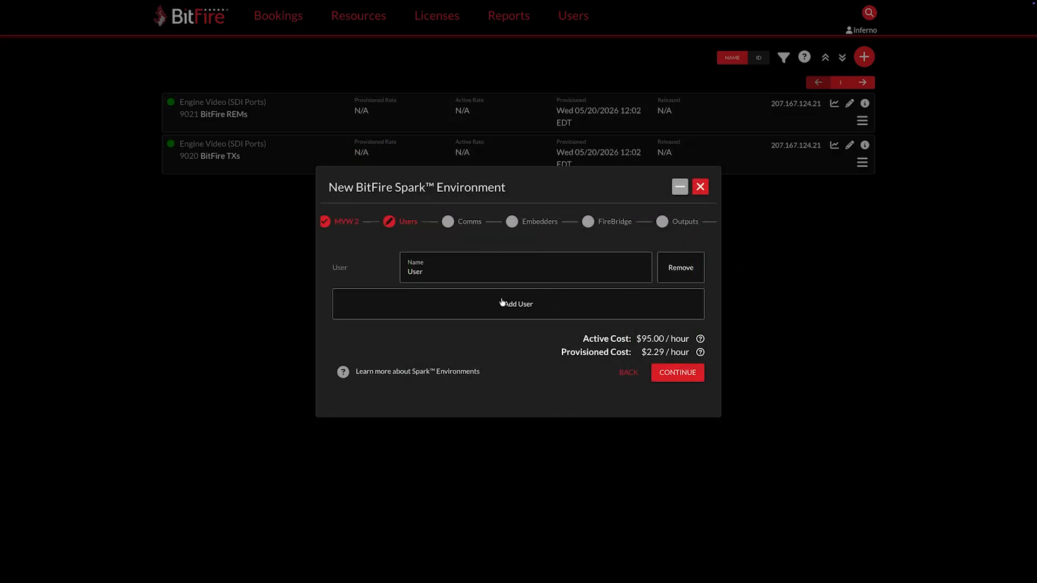
Step: Add a user named BitFire
{"action": "left_click", "coordinate": [502, 302]}
{"action": "left_click", "coordinate": [491, 293]}
{"action": "type", "text": "BitFire"}
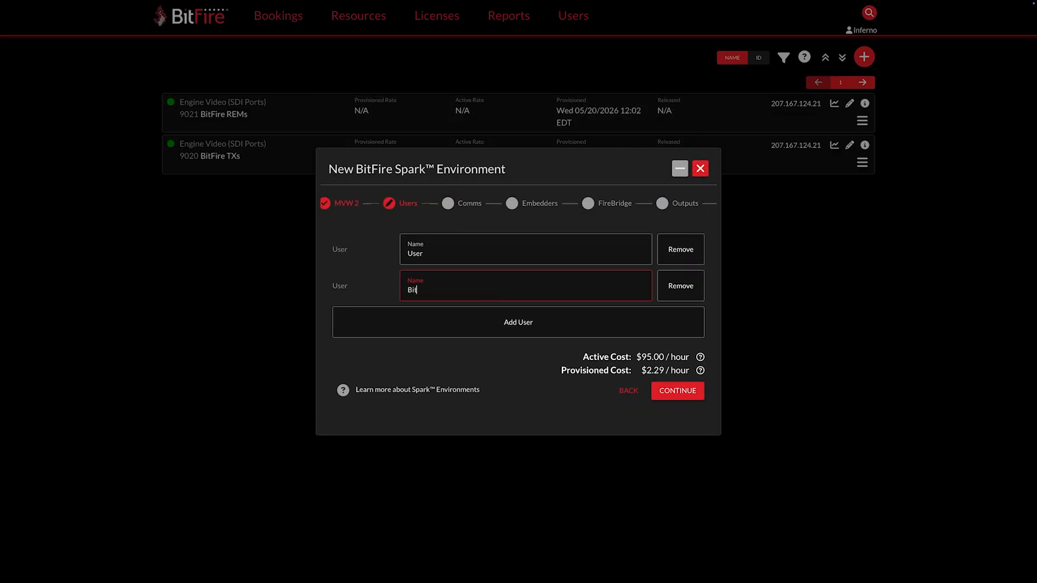
Step: Add another user named BitFire 2 and continue to the comms settings
{"action": "left_click", "coordinate": [491, 323]}
{"action": "left_click", "coordinate": [480, 313]}
{"action": "type", "text": "BitFire 2"}
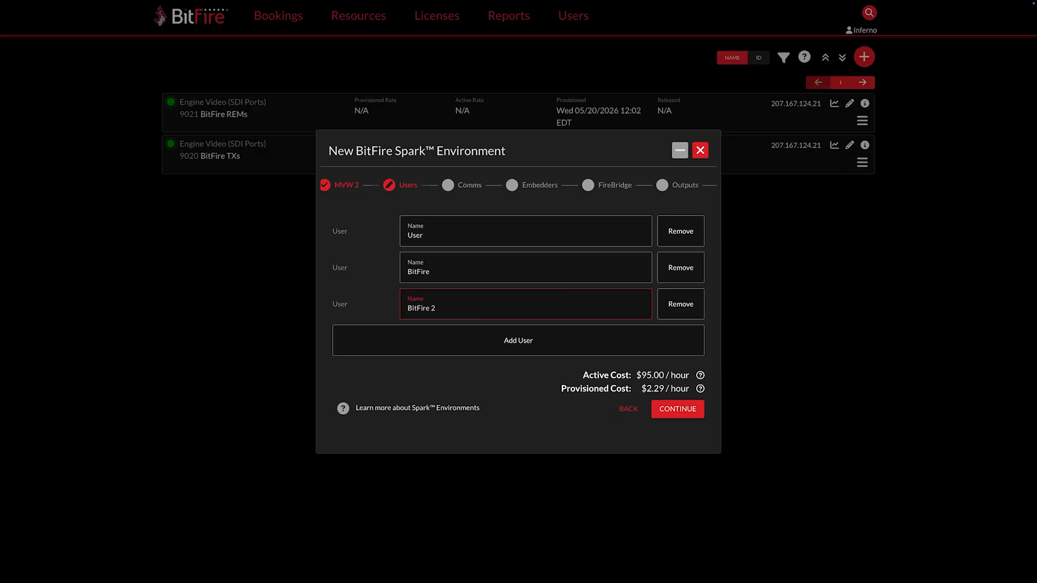
{"action": "left_click", "coordinate": [488, 382]}
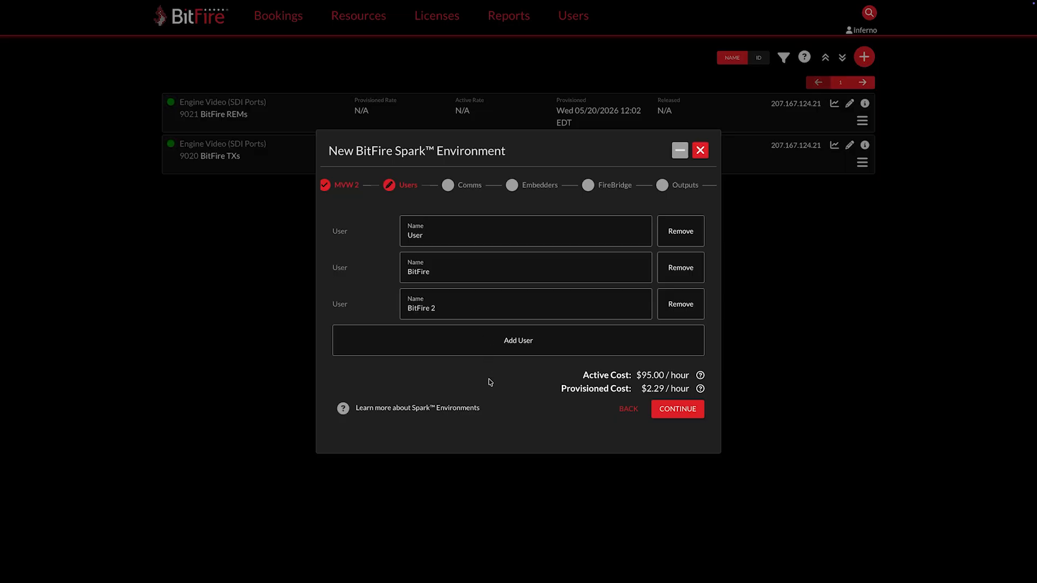
{"action": "left_click", "coordinate": [673, 412]}
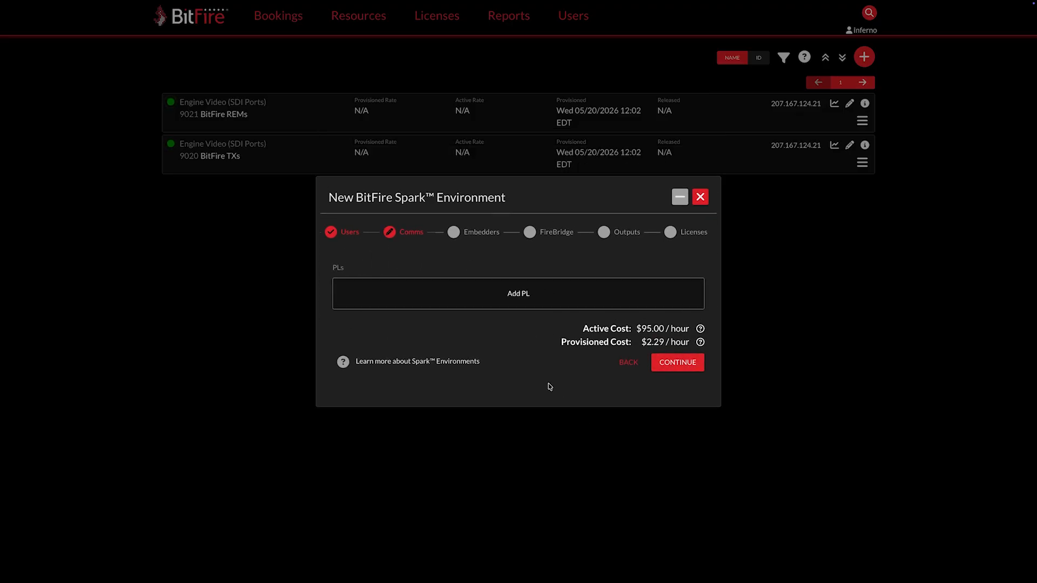
Step: Add three PL comms channels and continue to the embedders
{"action": "left_click", "coordinate": [532, 287]}
{"action": "left_click", "coordinate": [535, 317]}
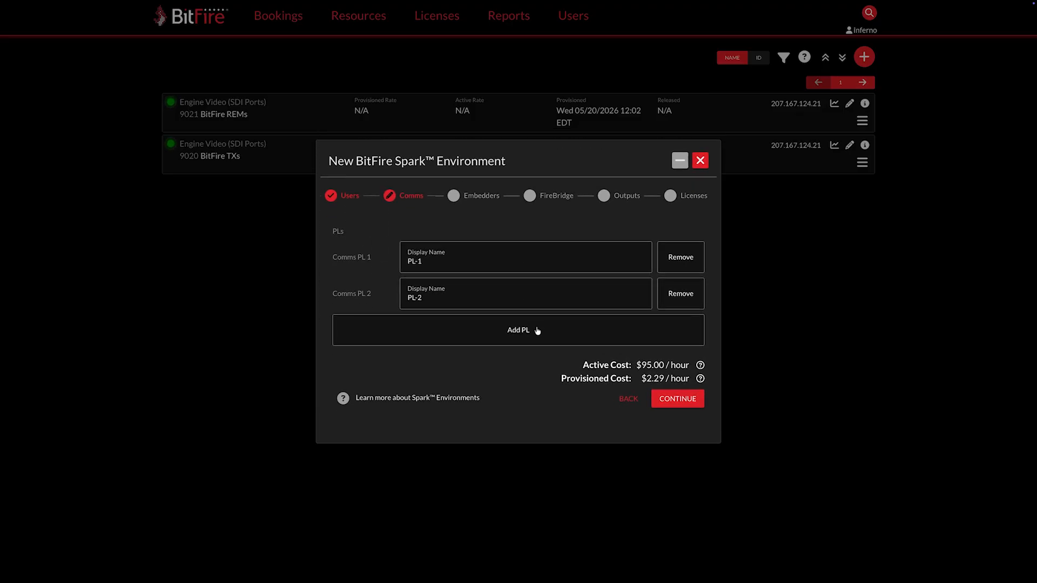
{"action": "left_click", "coordinate": [536, 340]}
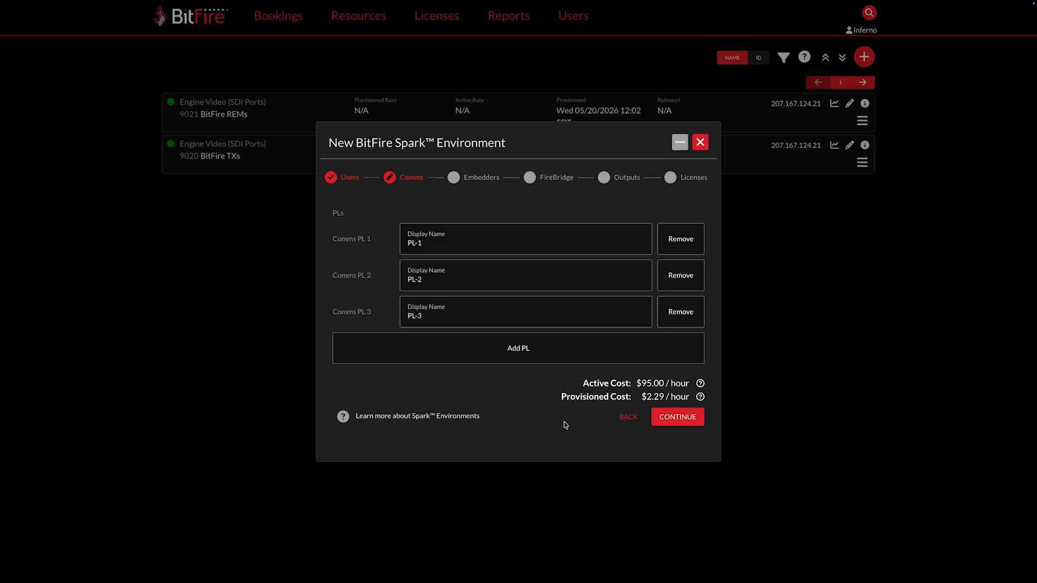
{"action": "left_click", "coordinate": [677, 417]}
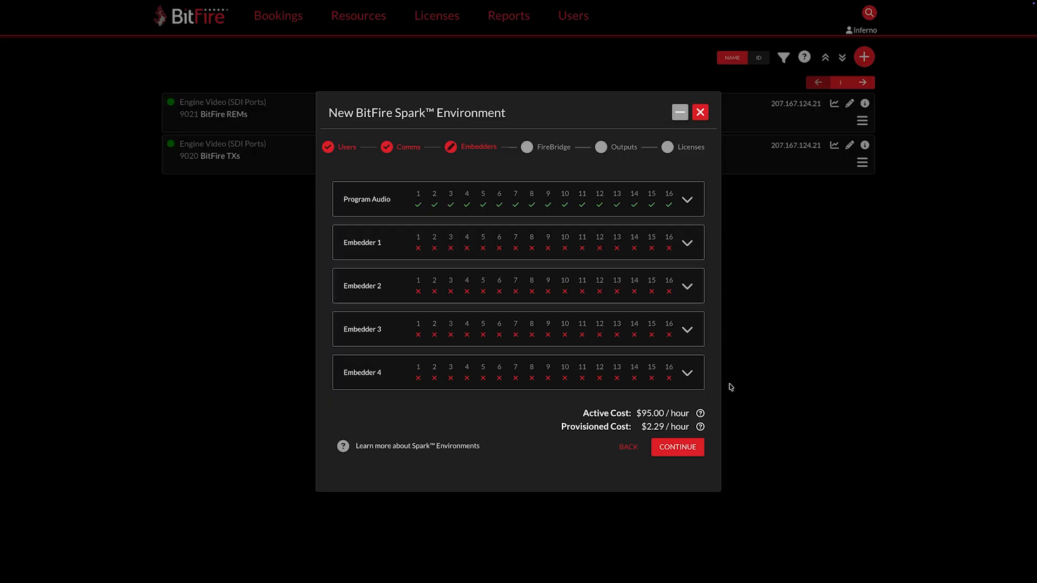
Step: Expand the Program Audio embedder's channel mapping
{"action": "left_click", "coordinate": [687, 200]}
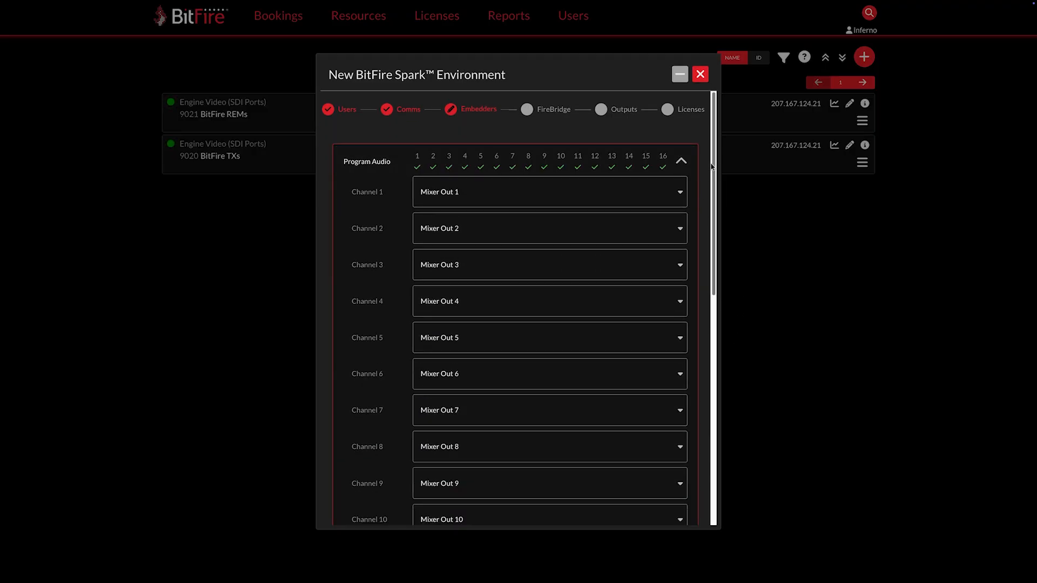
Step: Map Embedder 1's channel 1 to AUX 1 and channel 2 to AUX 2, then continue to FireBridge
{"action": "scroll", "coordinate": [713, 173], "scroll_direction": "down", "scroll_amount": 1}
{"action": "left_click_drag", "start_coordinate": [716, 206], "coordinate": [721, 278]}
{"action": "scroll", "coordinate": [696, 216], "scroll_direction": "up", "scroll_amount": 5}
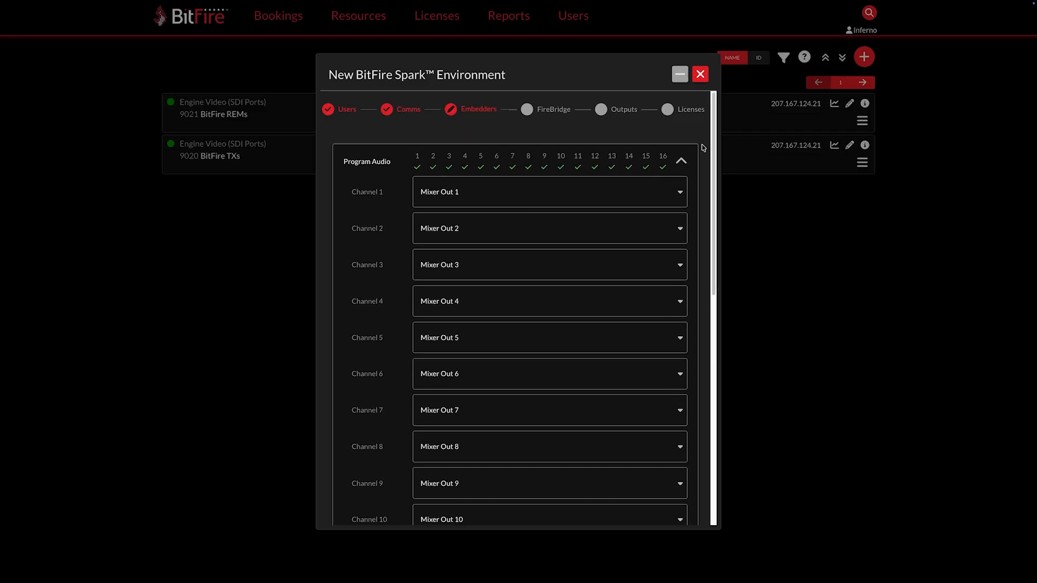
{"action": "left_click", "coordinate": [683, 161]}
{"action": "left_click", "coordinate": [685, 239]}
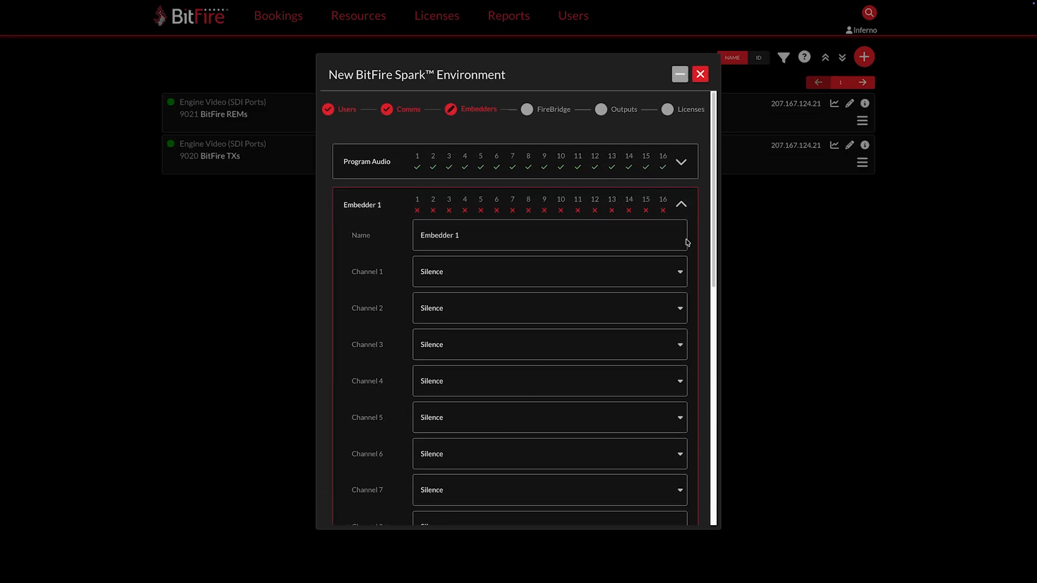
{"action": "left_click", "coordinate": [679, 273]}
{"action": "left_click_drag", "start_coordinate": [682, 295], "coordinate": [682, 342]}
{"action": "left_click", "coordinate": [500, 309]}
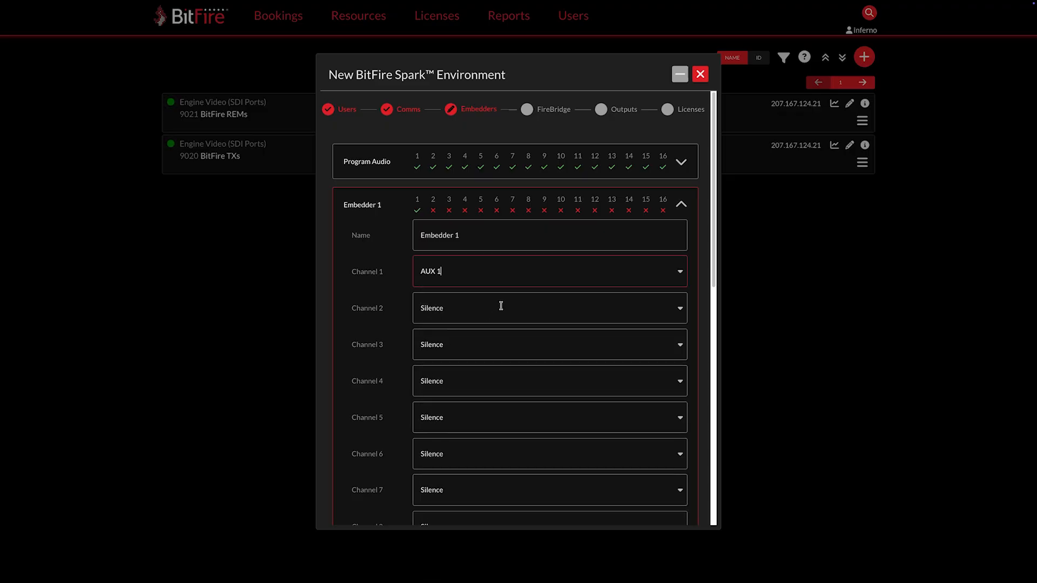
{"action": "left_click", "coordinate": [676, 310]}
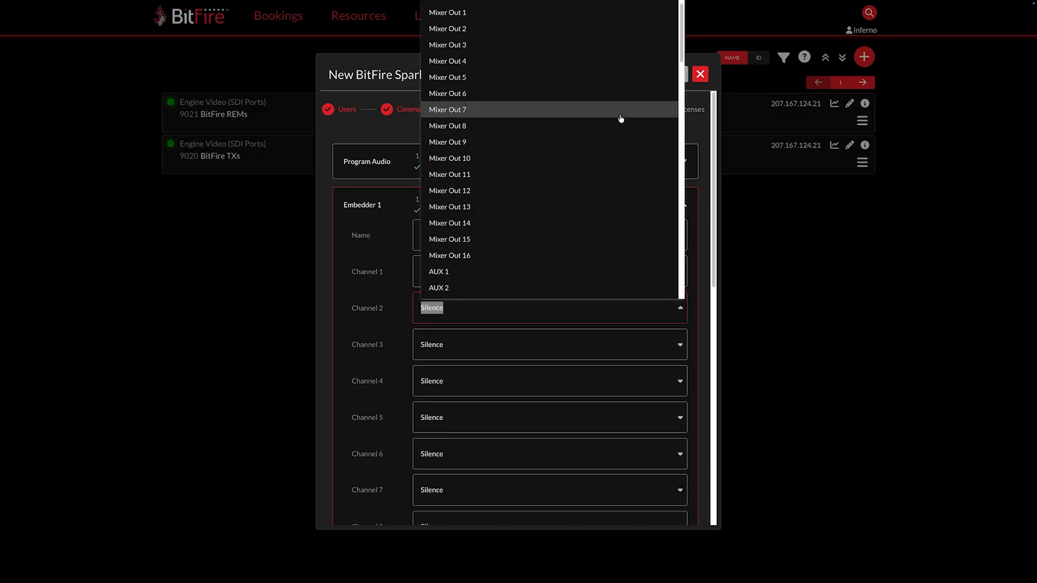
{"action": "left_click", "coordinate": [524, 258]}
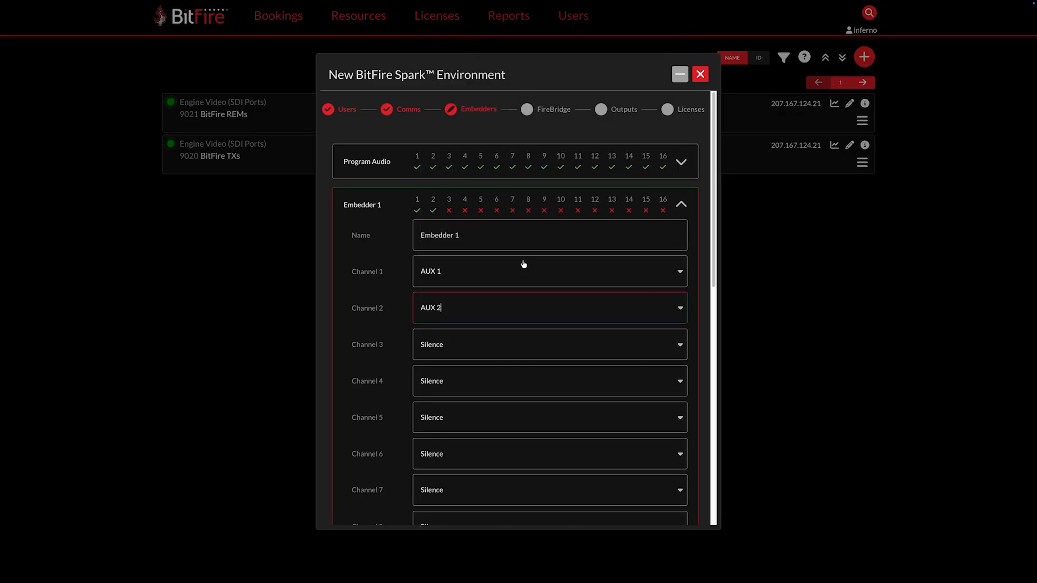
{"action": "left_click", "coordinate": [682, 205]}
{"action": "left_click", "coordinate": [667, 449]}
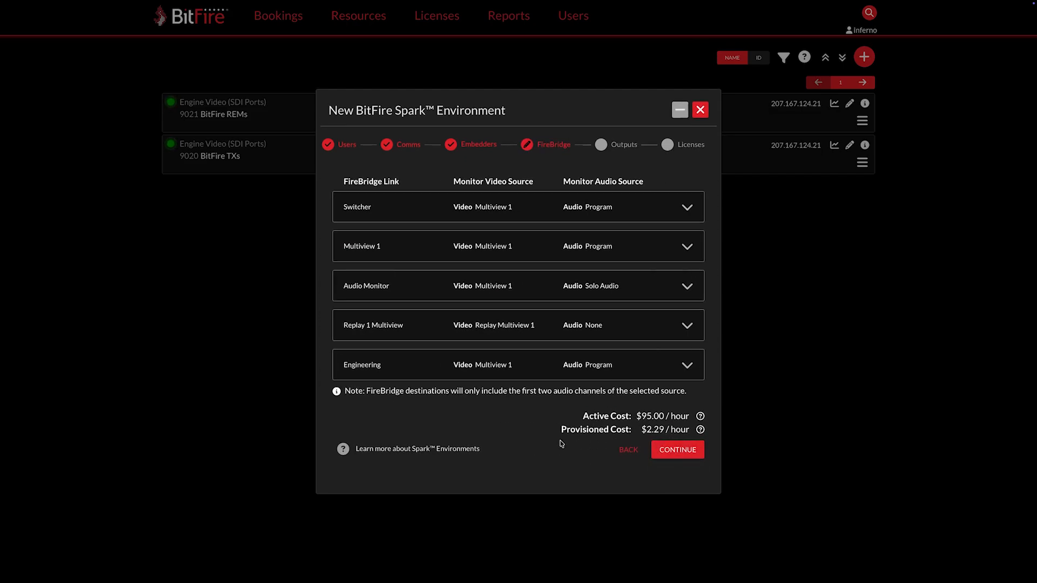
Step: Set the Engineering FireBridge link's audio source to Embedder 2
{"action": "left_click", "coordinate": [687, 365]}
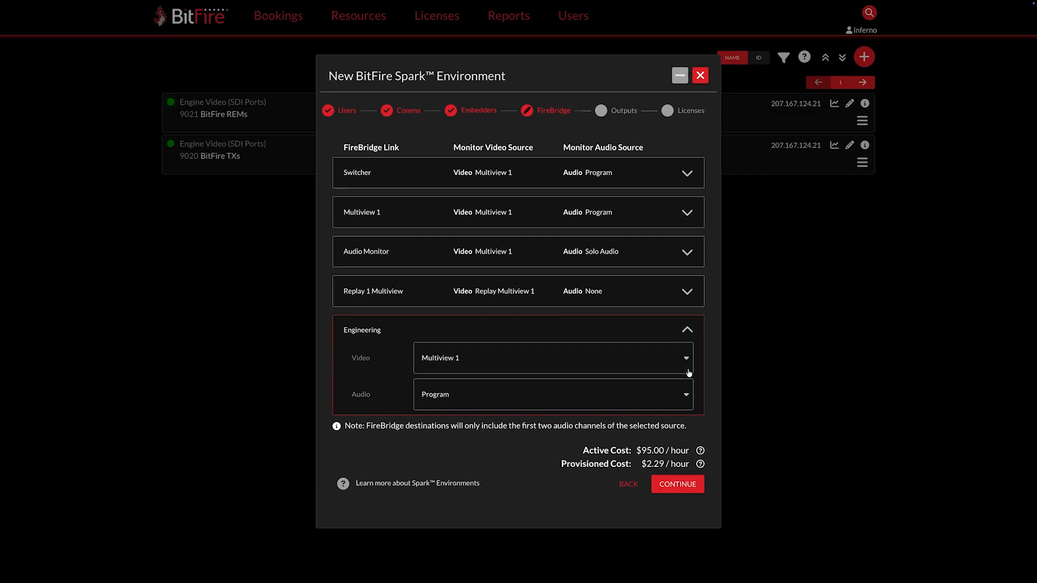
{"action": "left_click", "coordinate": [687, 398]}
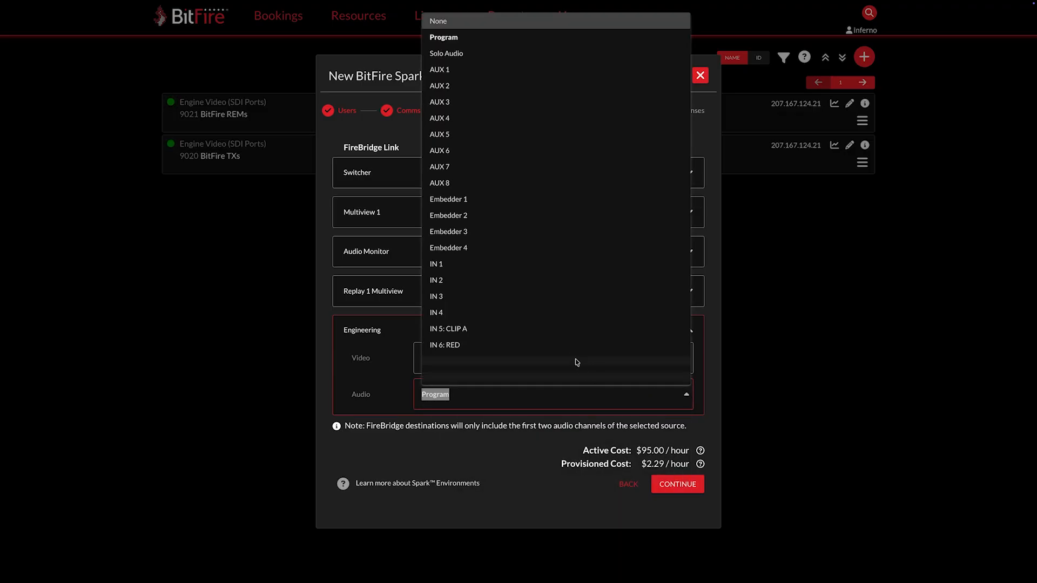
{"action": "left_click", "coordinate": [539, 217]}
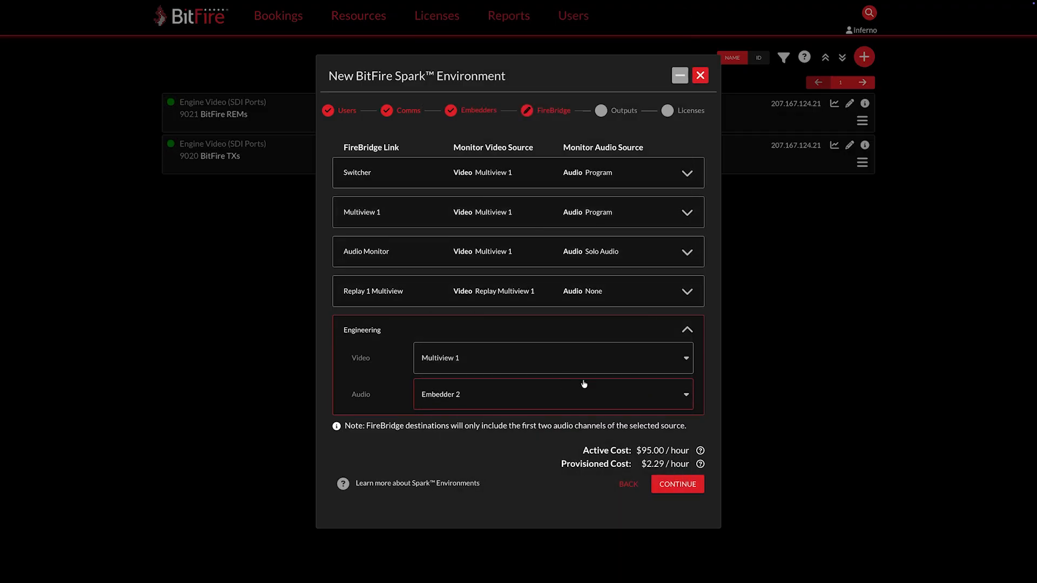
{"action": "left_click", "coordinate": [687, 330]}
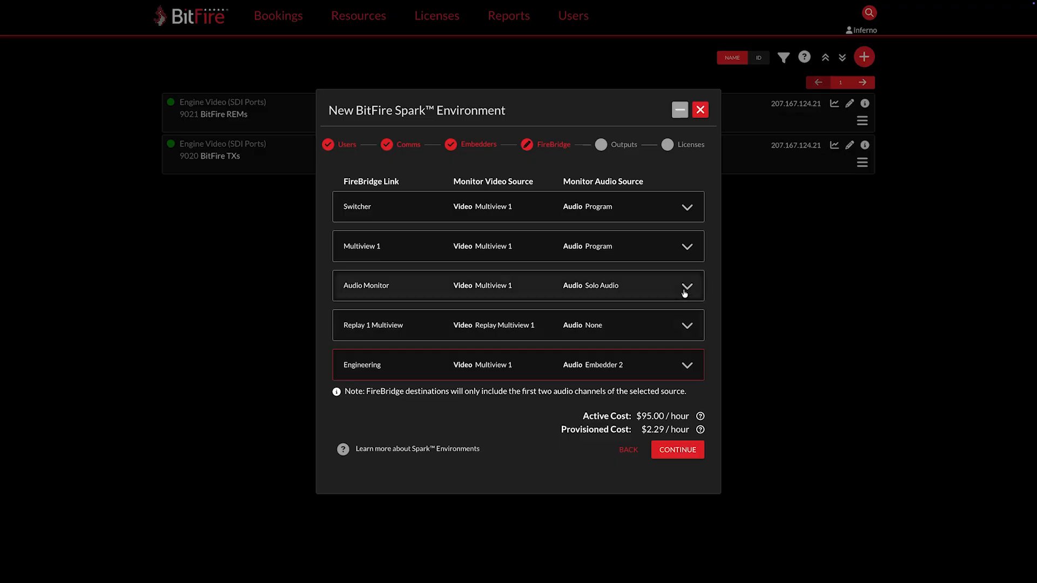
Step: Set the Audio Monitor link's video source to Program and continue to the outputs
{"action": "left_click", "coordinate": [685, 295]}
{"action": "left_click", "coordinate": [682, 281]}
{"action": "left_click", "coordinate": [647, 298]}
{"action": "left_click", "coordinate": [687, 251]}
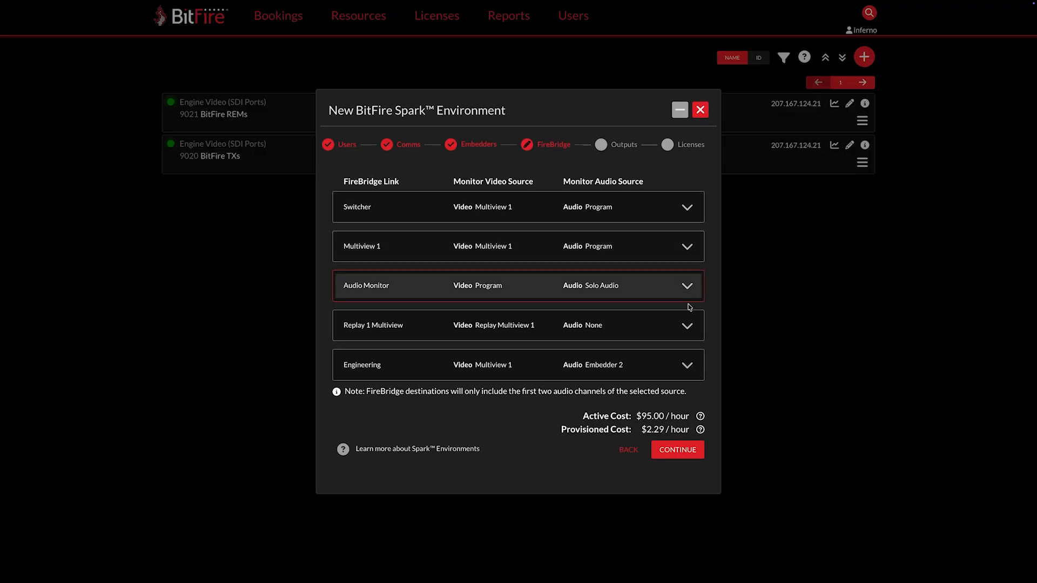
{"action": "left_click", "coordinate": [675, 450]}
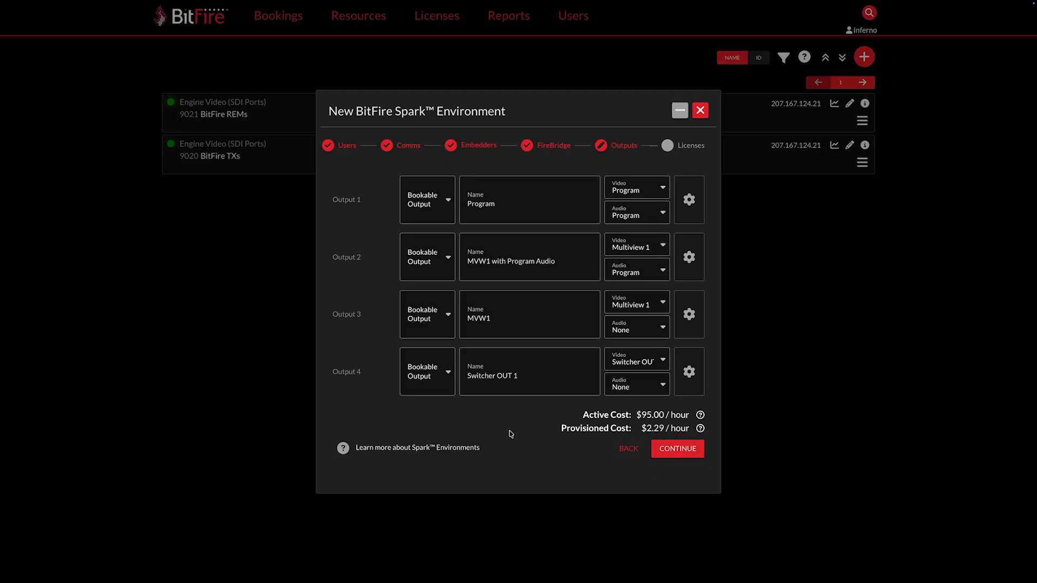
Step: Review Output 2's video and audio source options and Output 4's output type options, then continue to licenses
{"action": "left_click", "coordinate": [664, 248]}
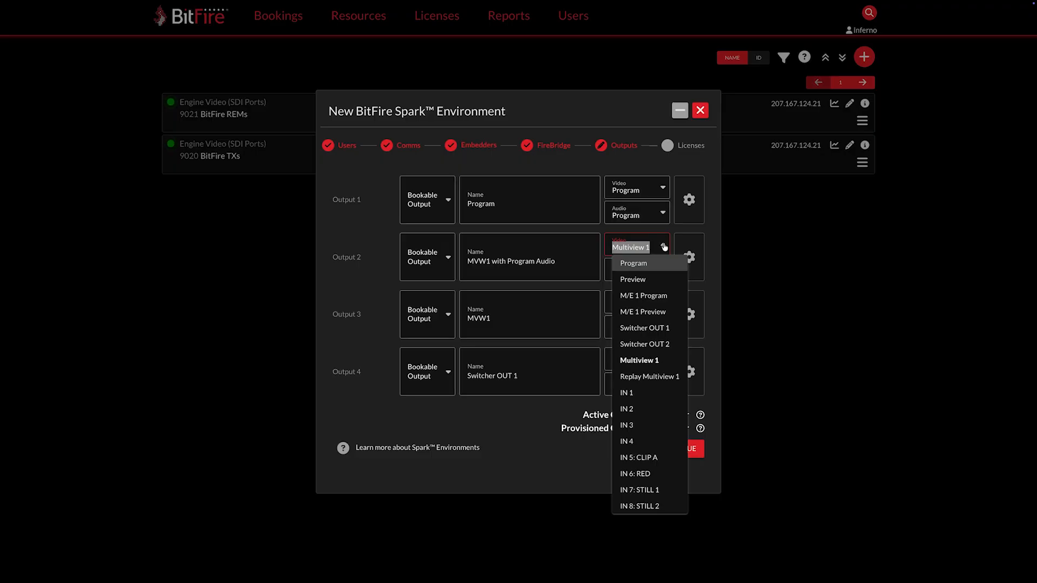
{"action": "left_click", "coordinate": [703, 244]}
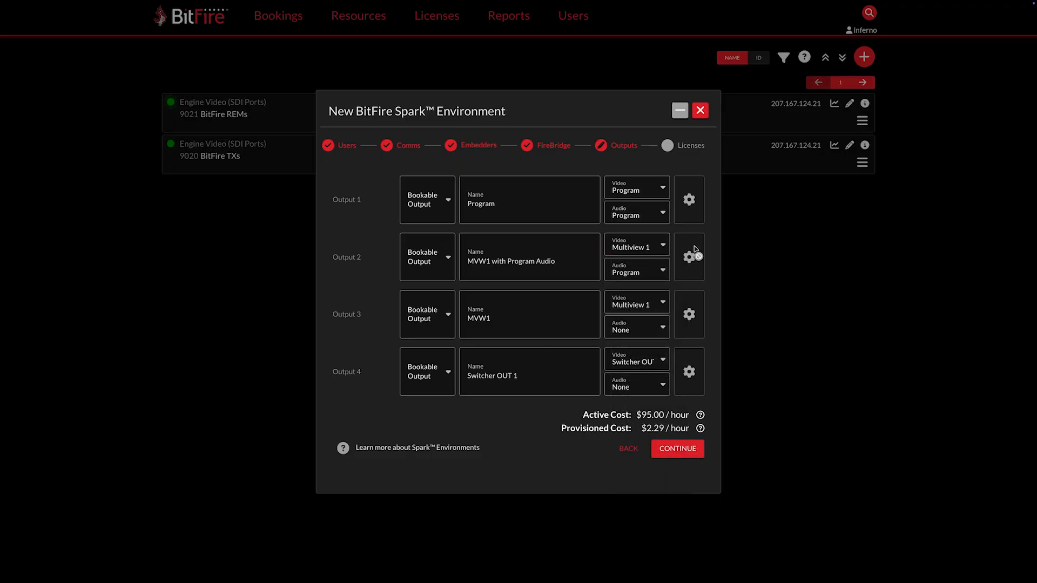
{"action": "left_click", "coordinate": [661, 272]}
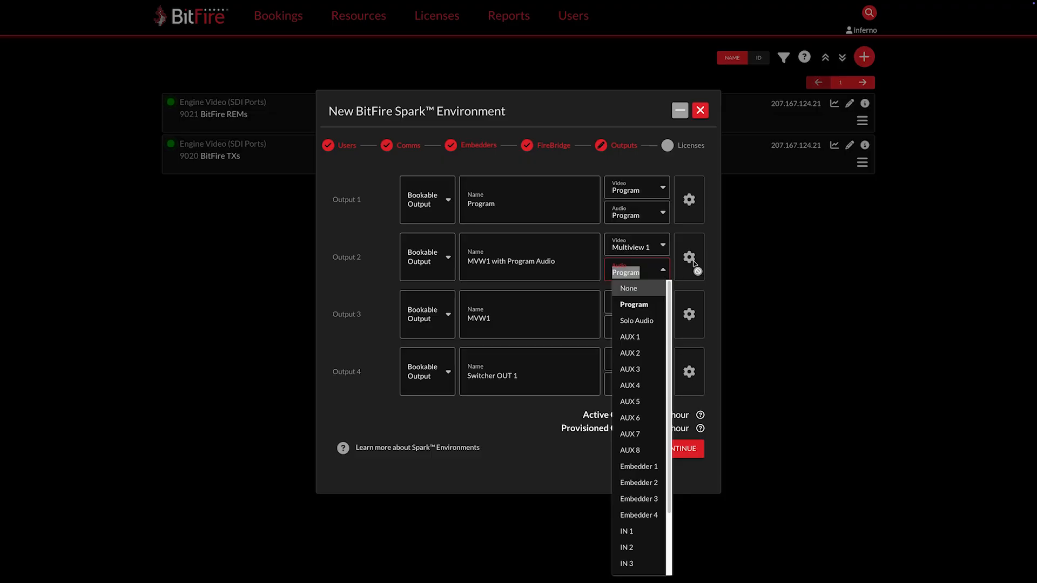
{"action": "left_click", "coordinate": [714, 258]}
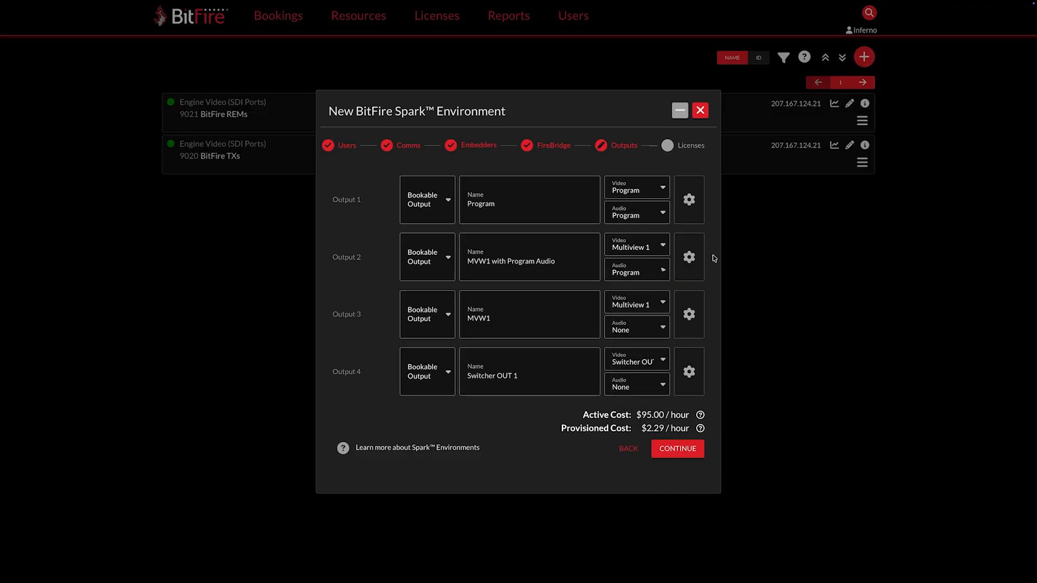
{"action": "left_click", "coordinate": [449, 374]}
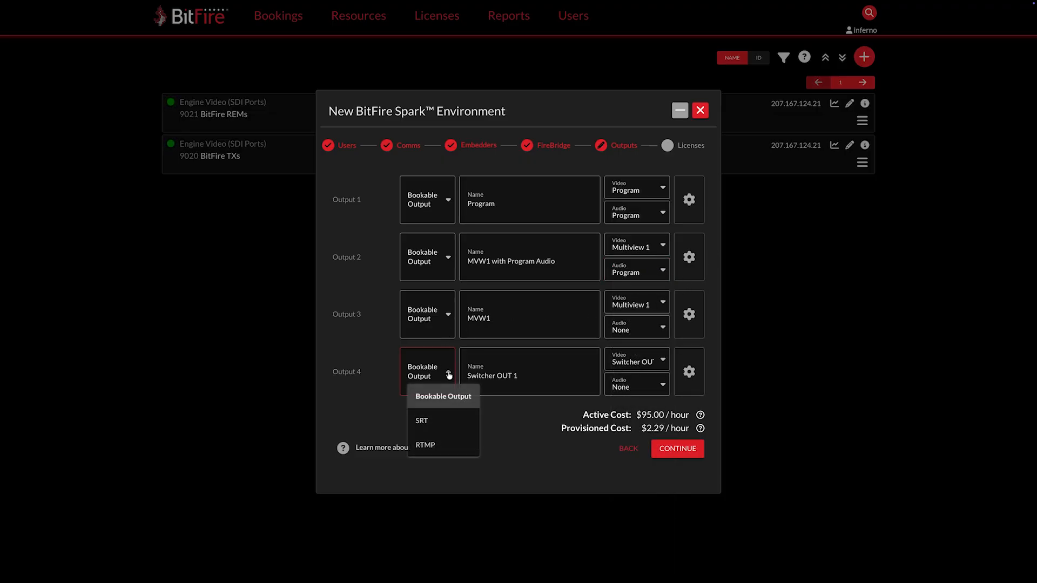
{"action": "left_click", "coordinate": [438, 430]}
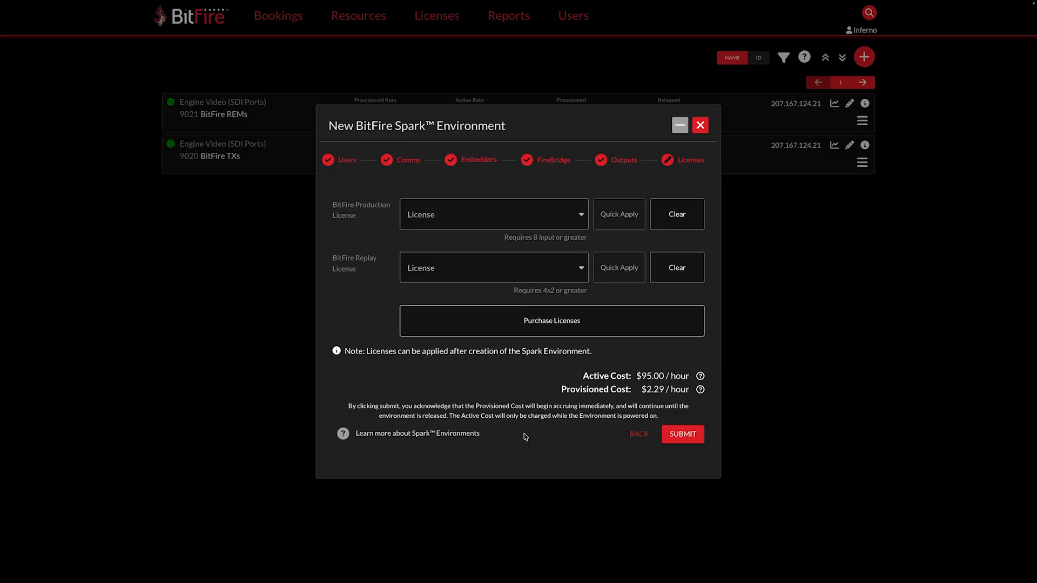
Step: Open Purchase Licenses, then submit the Spark Environment without licenses and close the creation confirmation
{"action": "left_click", "coordinate": [566, 333]}
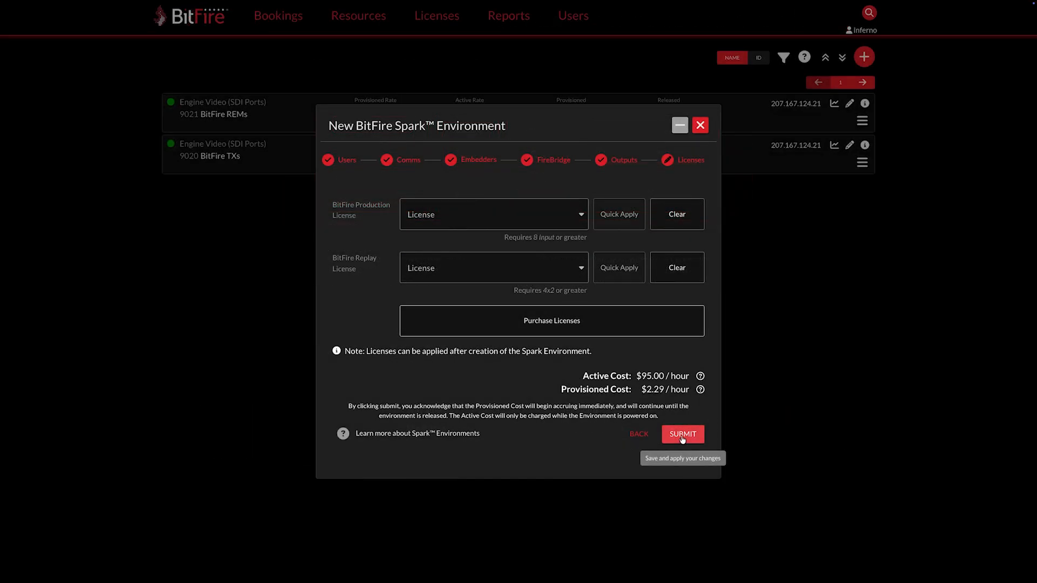
{"action": "left_click", "coordinate": [682, 438]}
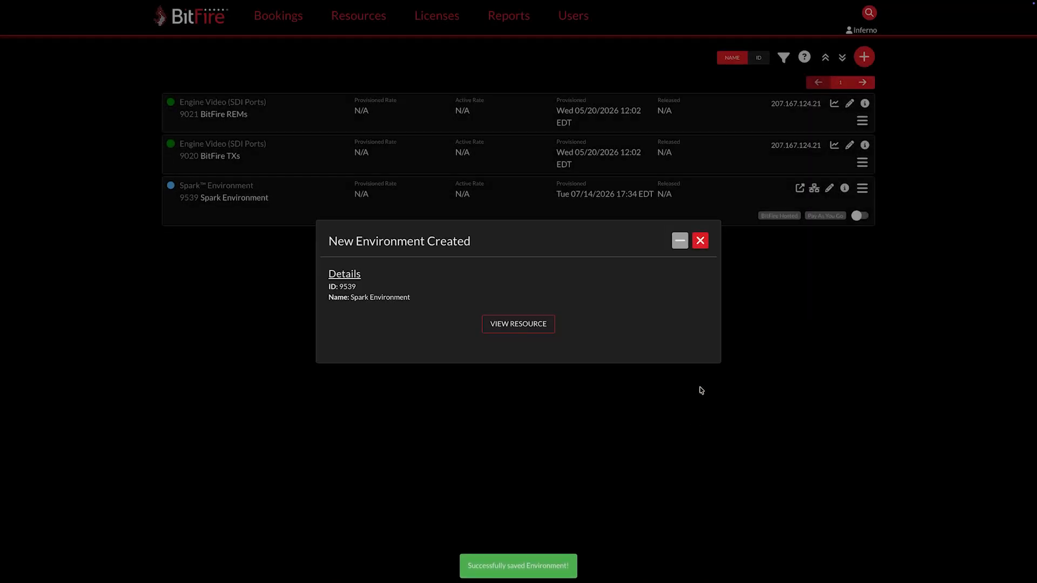
{"action": "left_click", "coordinate": [700, 240]}
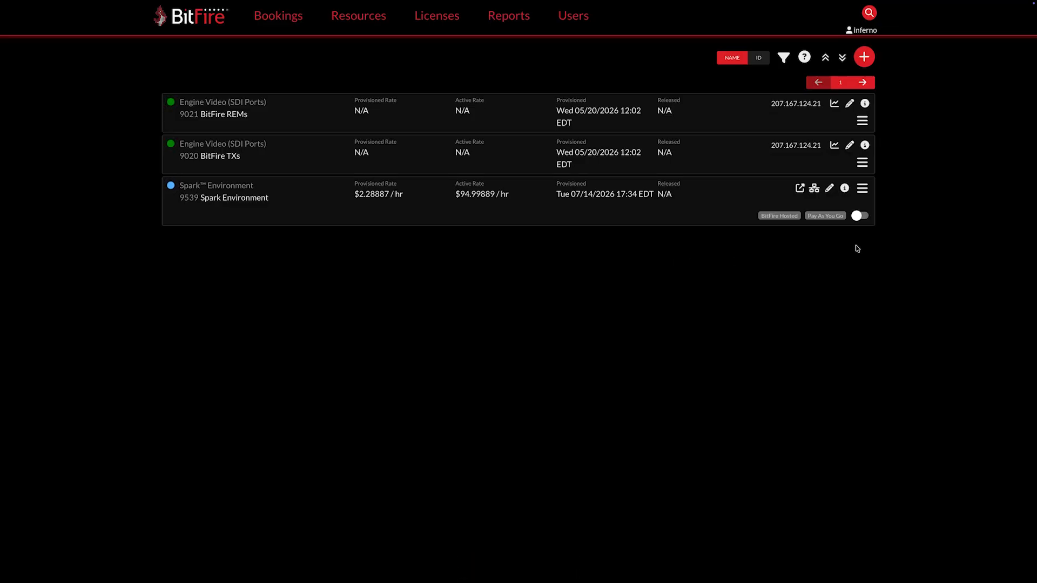
Step: Turn on the new Spark Environment, confirming the prompt
{"action": "left_click", "coordinate": [859, 217]}
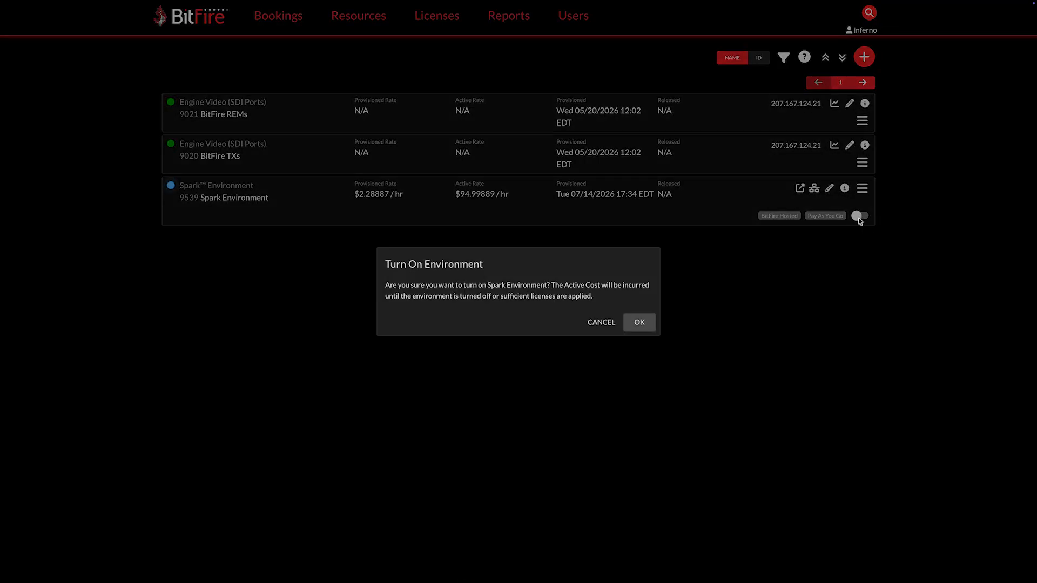
{"action": "left_click", "coordinate": [640, 323]}
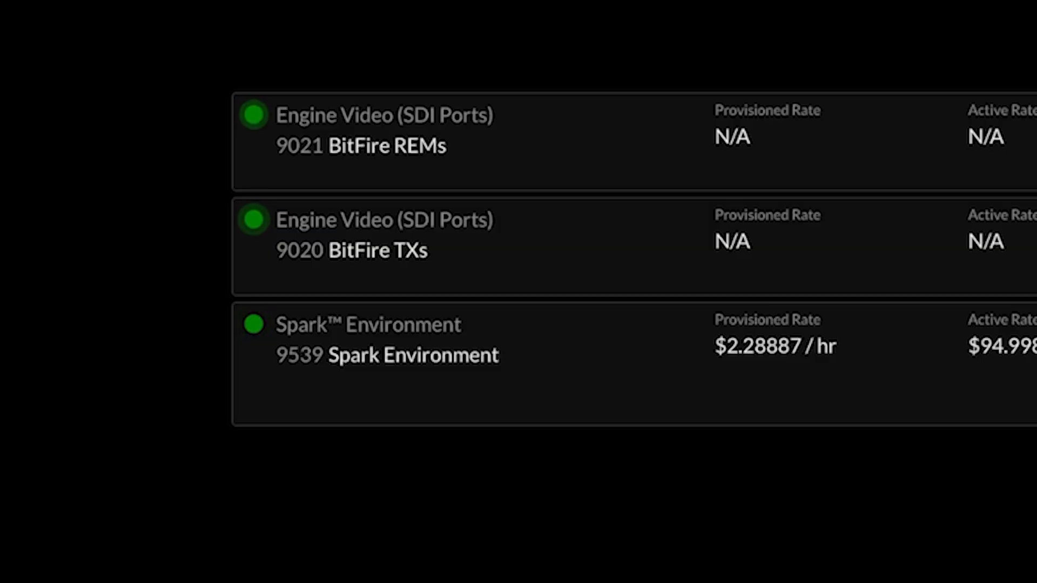
Step: Open the environment's Switcher FireBridge link and take inputs 2 and 3 to program
{"action": "left_click", "coordinate": [800, 188]}
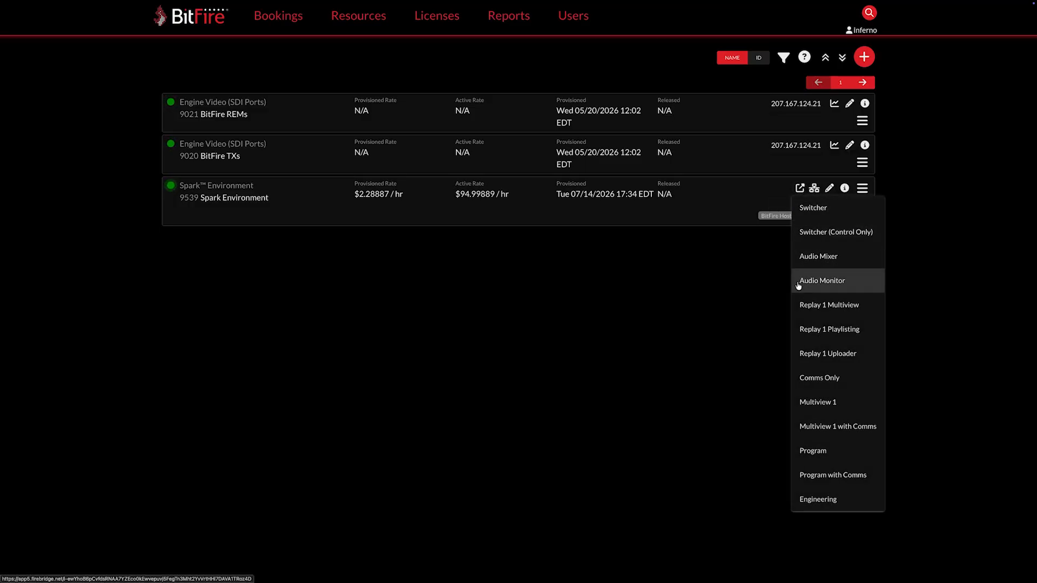
{"action": "left_click", "coordinate": [802, 215]}
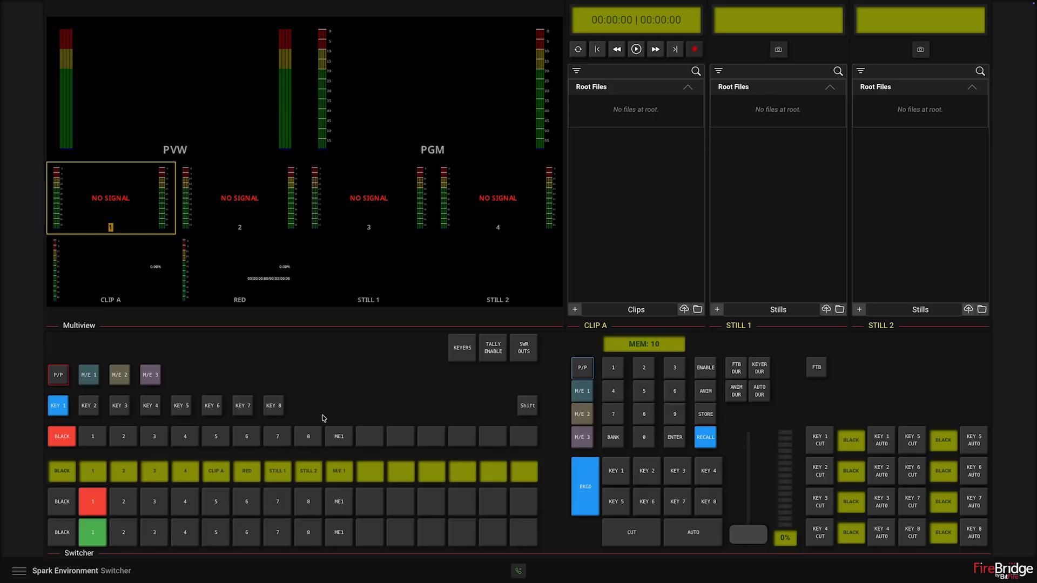
{"action": "left_click", "coordinate": [130, 502]}
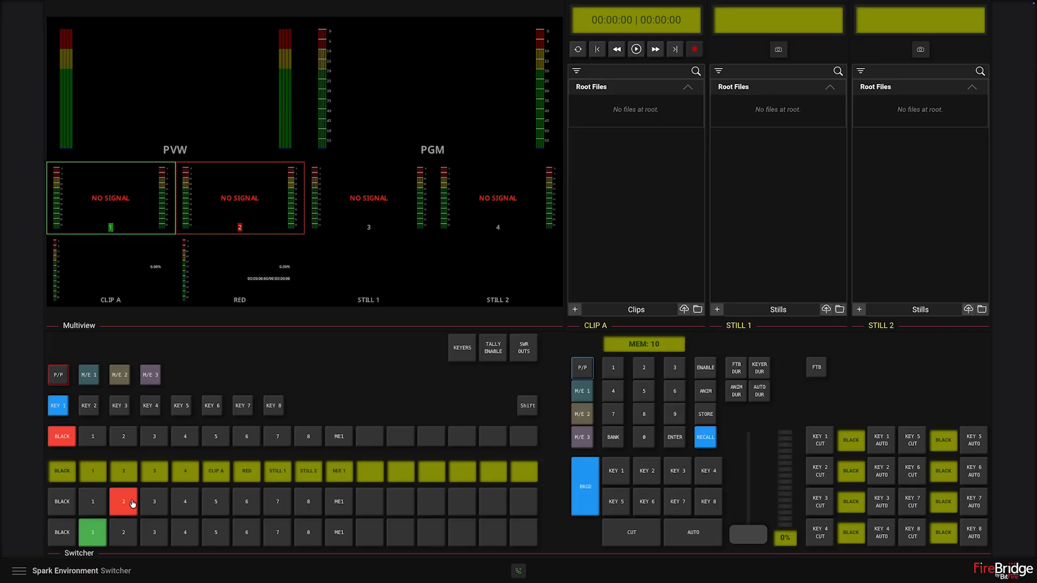
{"action": "left_click", "coordinate": [156, 502]}
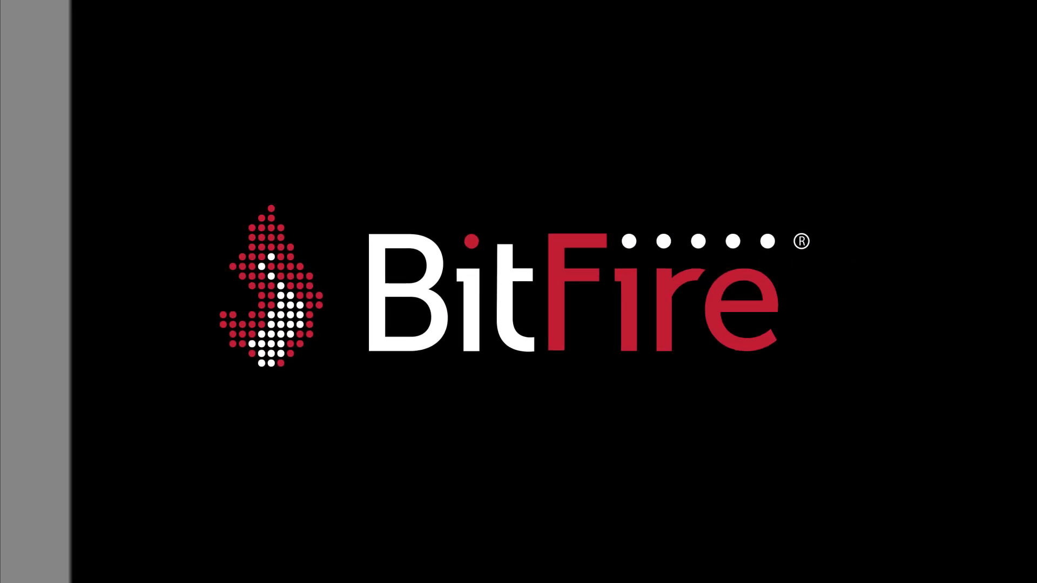